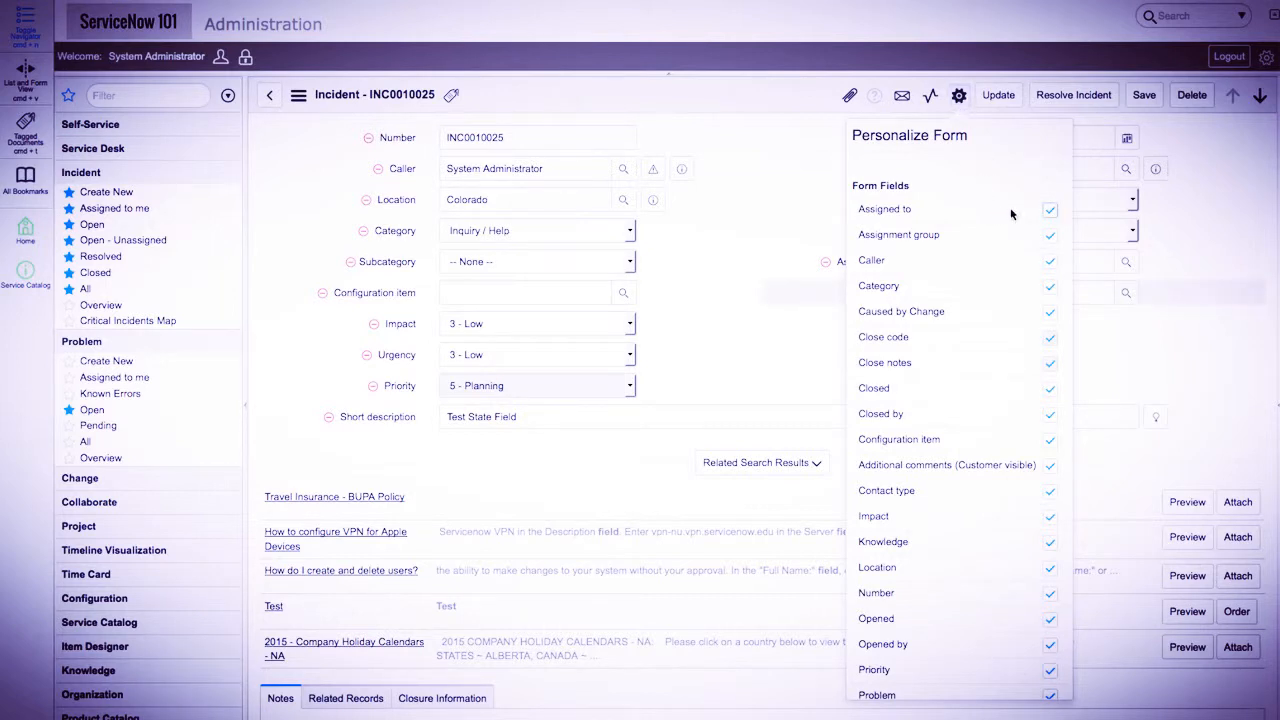
# Try hiding the Number field and the Category field from the personalized incident form, restoring each one
pyautogui.click(368, 139)
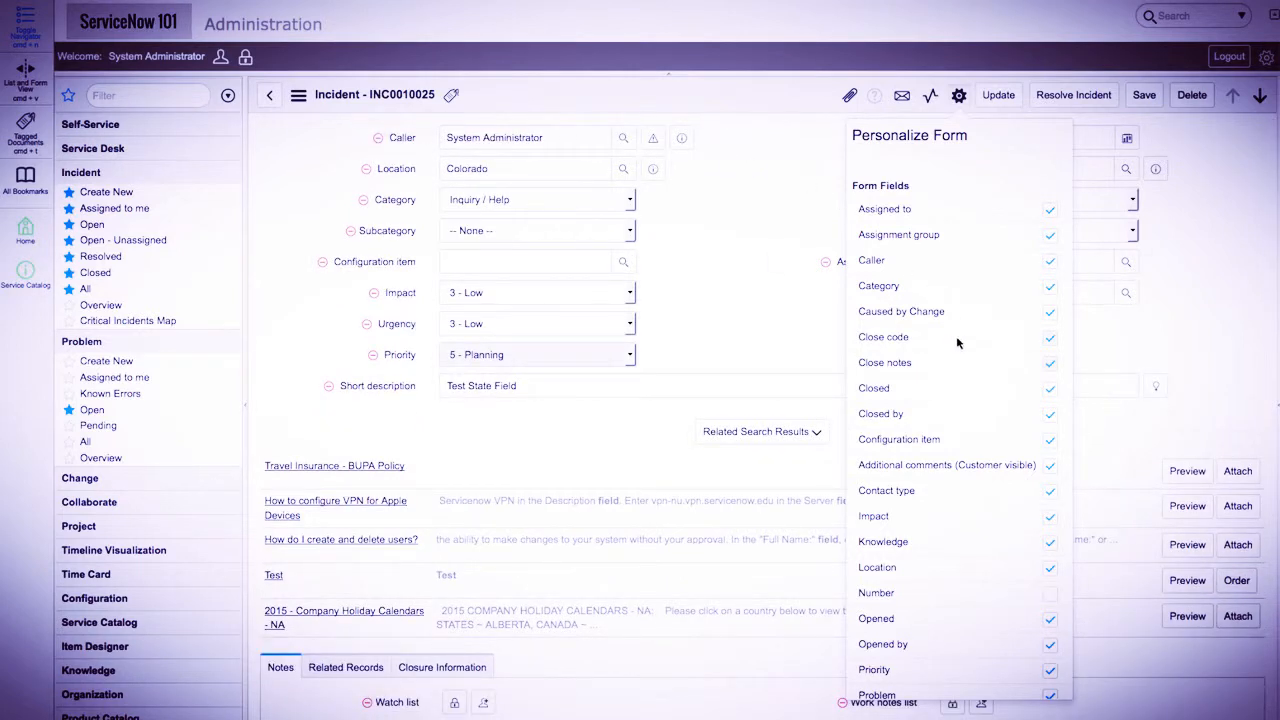
pyautogui.click(1051, 595)
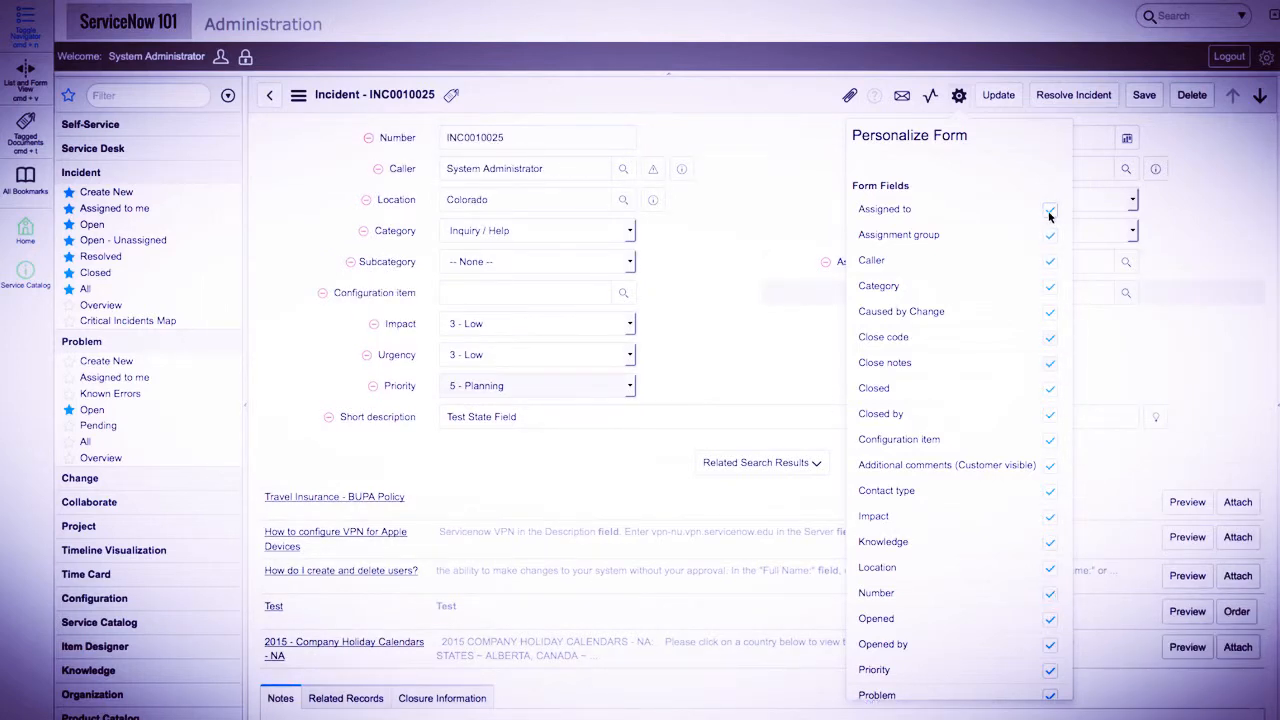
pyautogui.click(1049, 290)
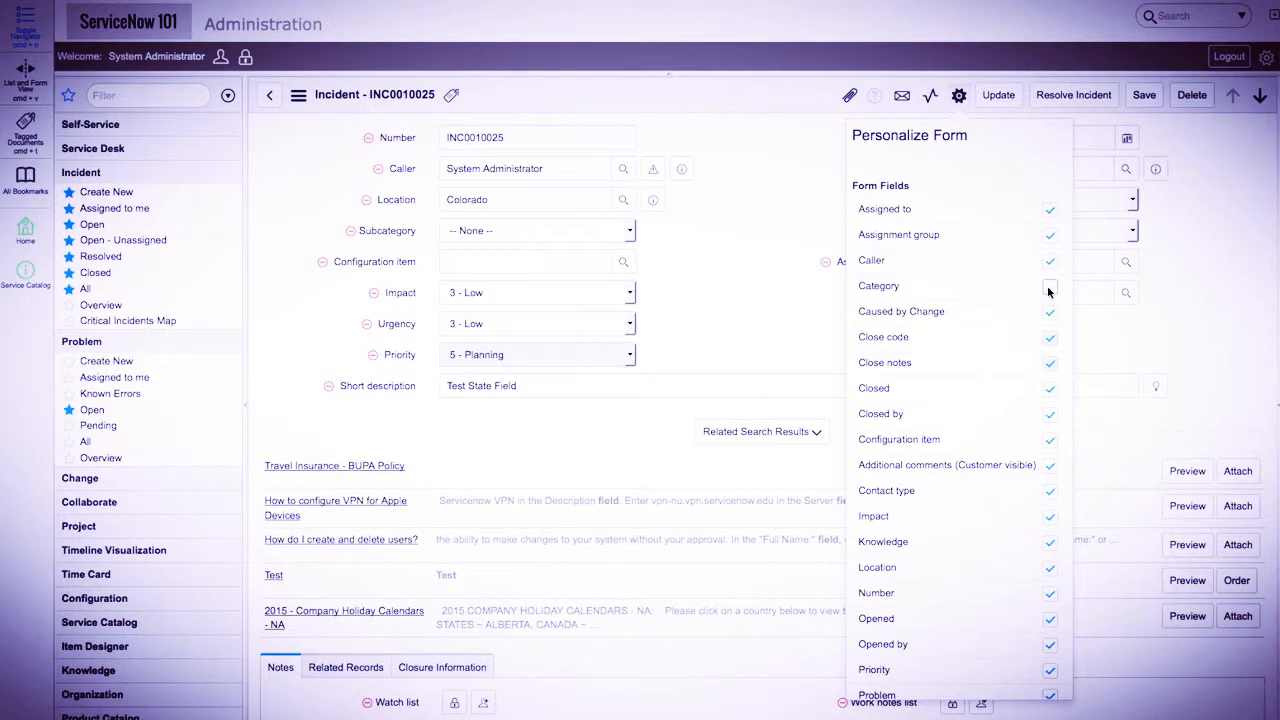
pyautogui.click(1049, 290)
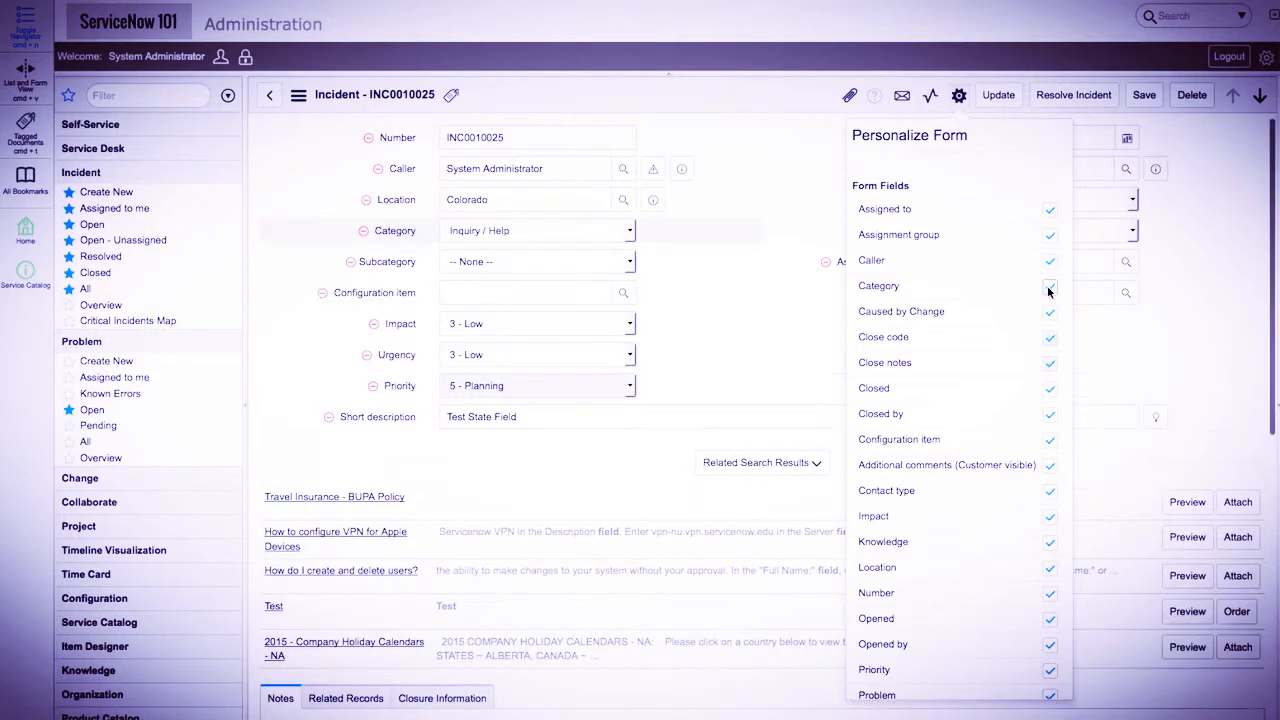
# Close the form personalization and open the form layout configuration for the incident form
pyautogui.click(783, 195)
pyautogui.click(766, 135)
pyautogui.click(739, 178)
pyautogui.click(743, 263)
pyautogui.rightClick(709, 92)
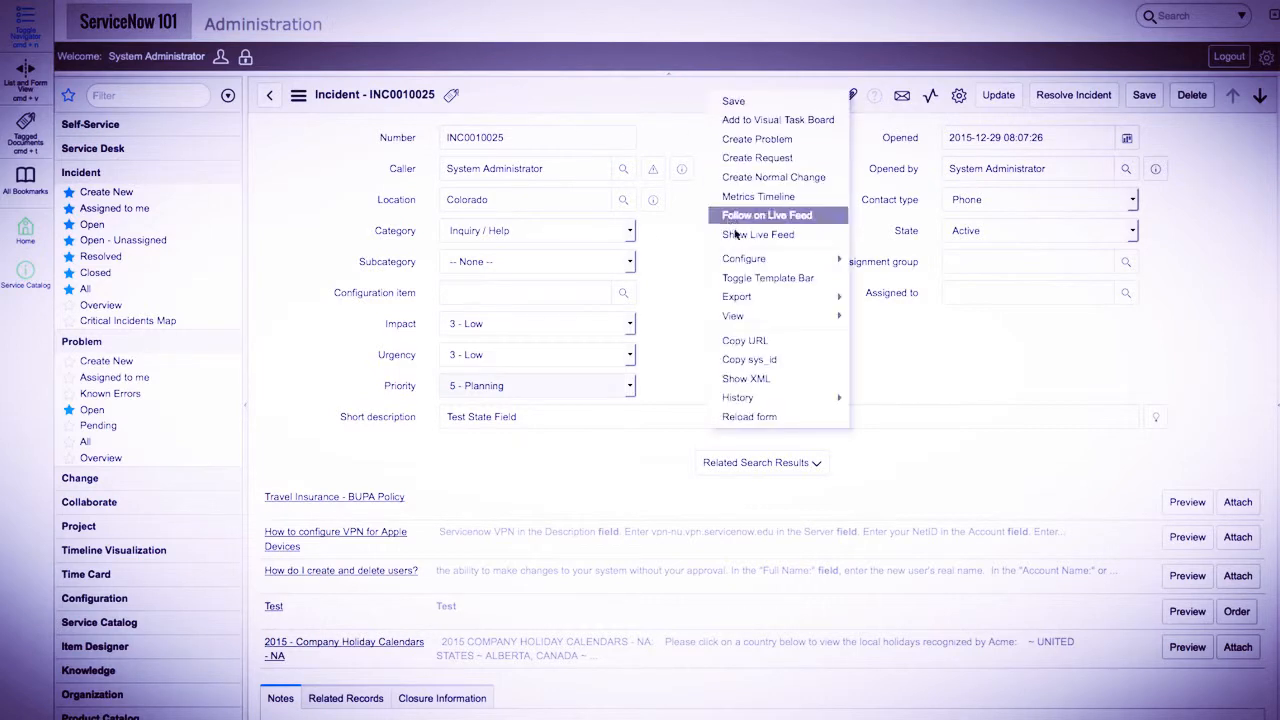
pyautogui.moveTo(752, 265)
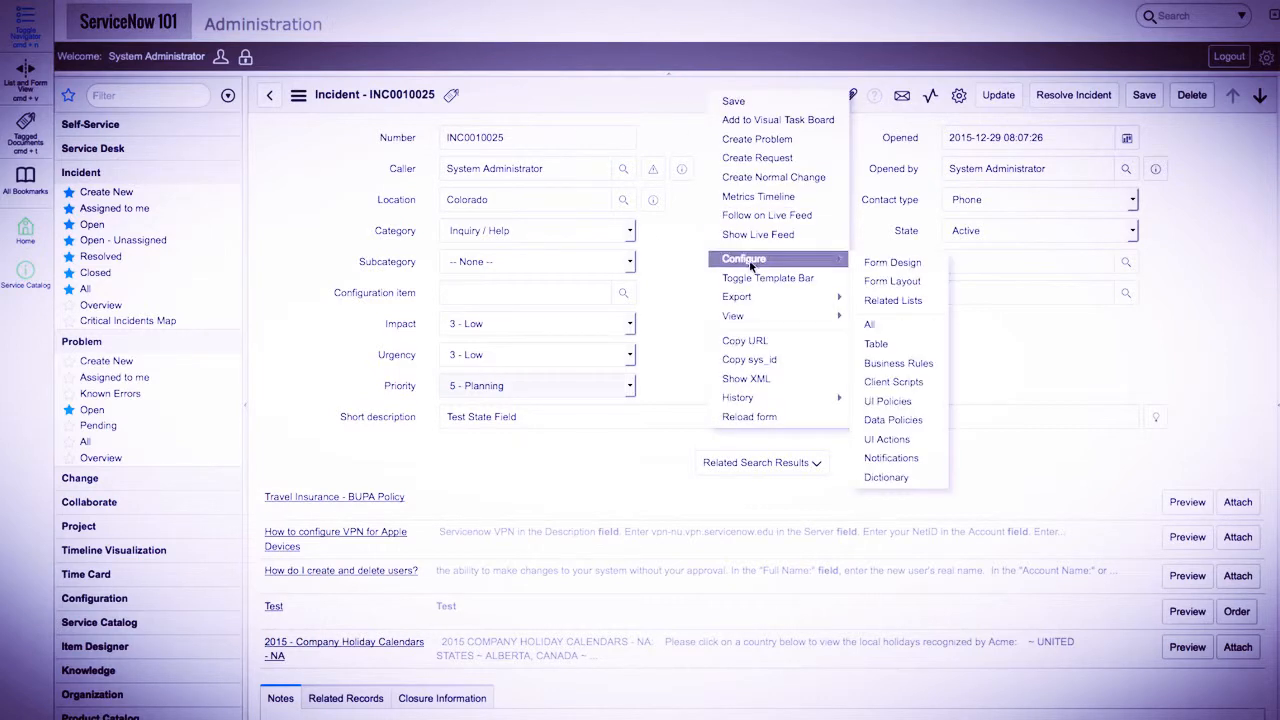
pyautogui.click(926, 282)
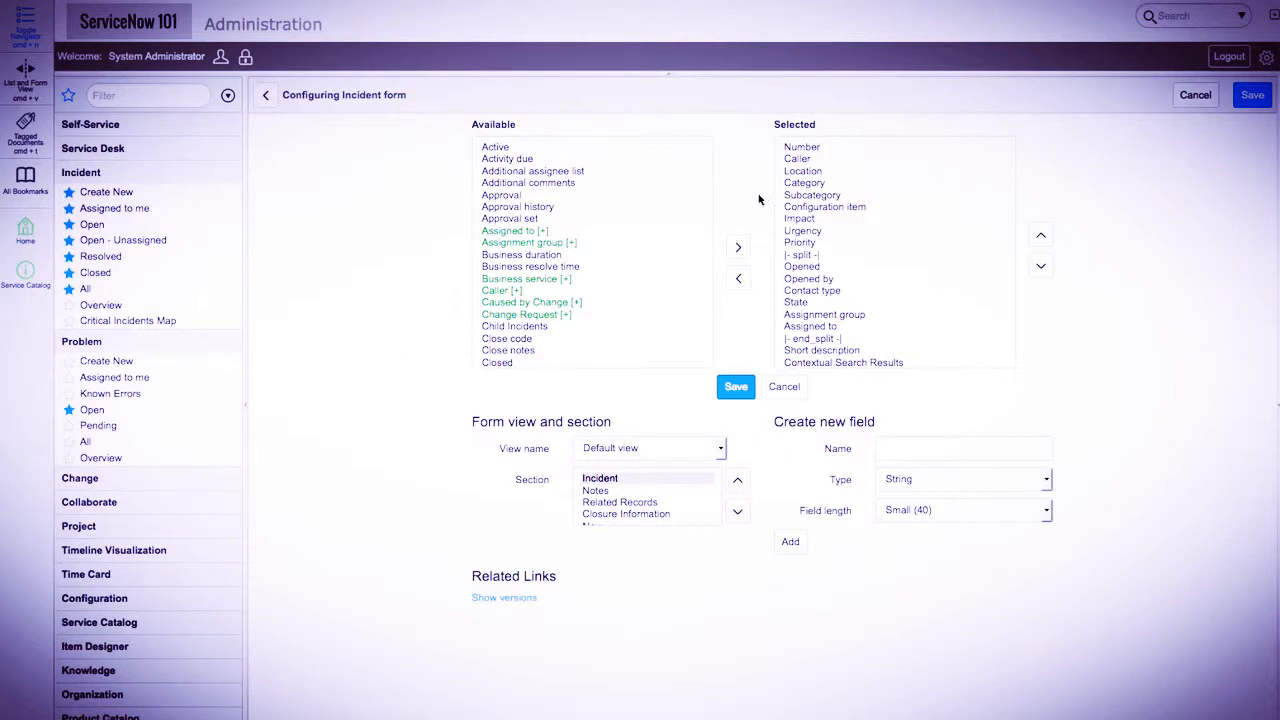
# Add the Closed field directly below the split marker in the incident form's selected fields and save the layout
pyautogui.click(614, 186)
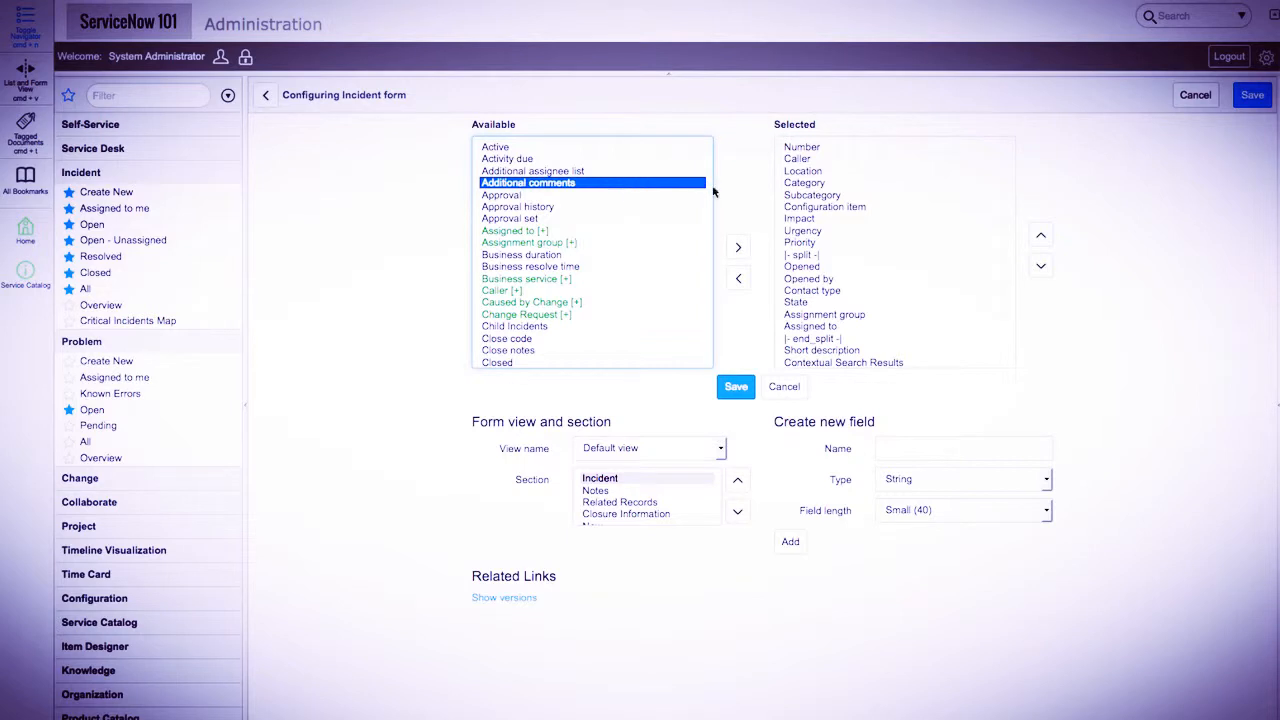
pyautogui.click(824, 184)
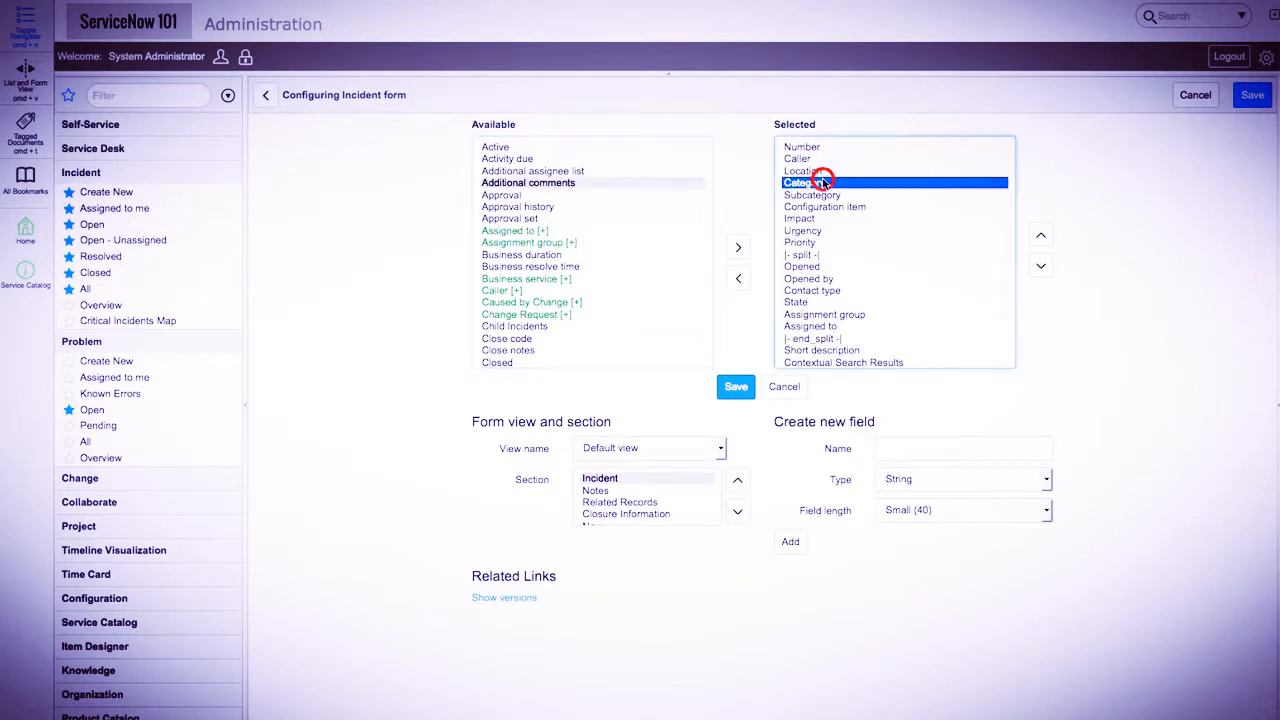
pyautogui.click(831, 256)
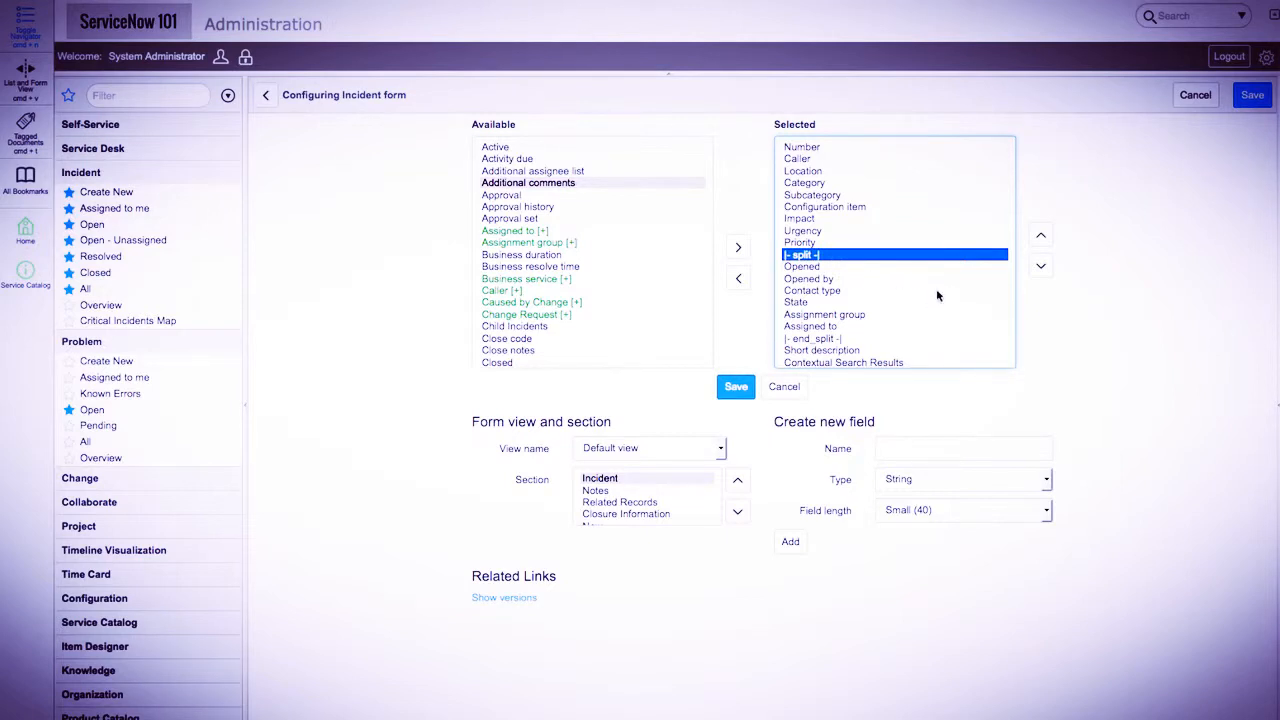
pyautogui.scroll(-3, 591, 258)
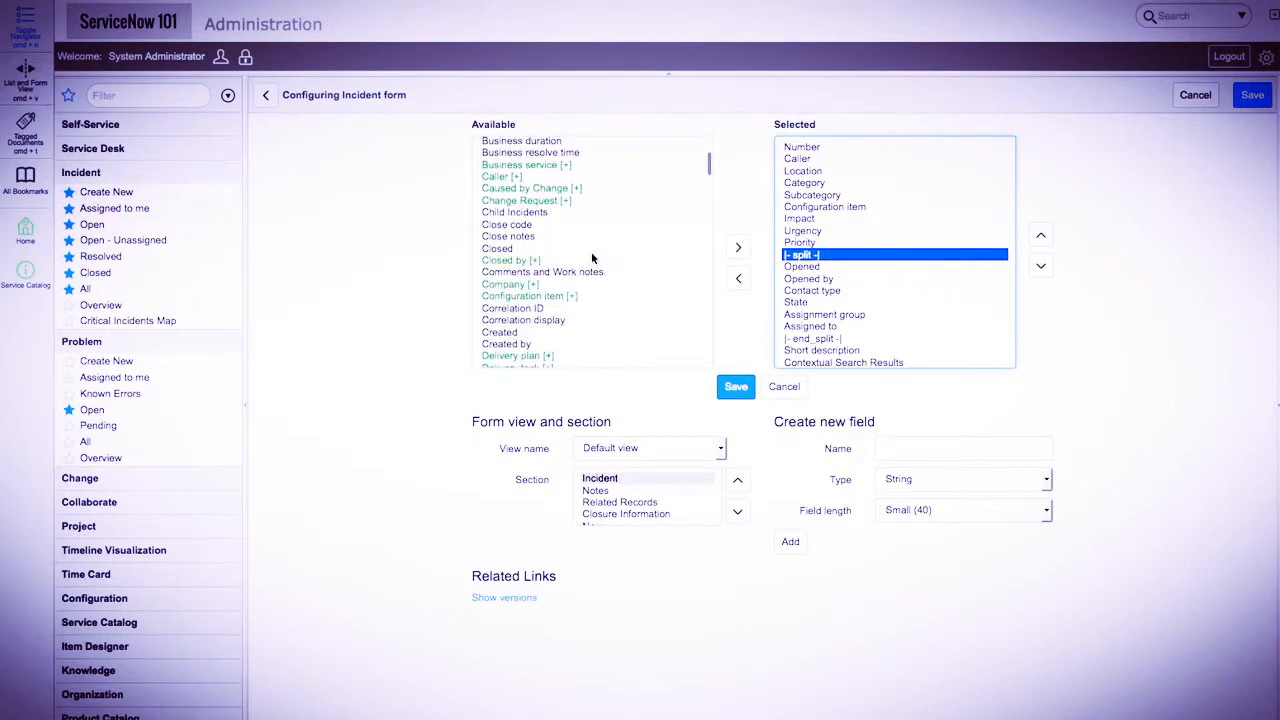
pyautogui.doubleClick(522, 249)
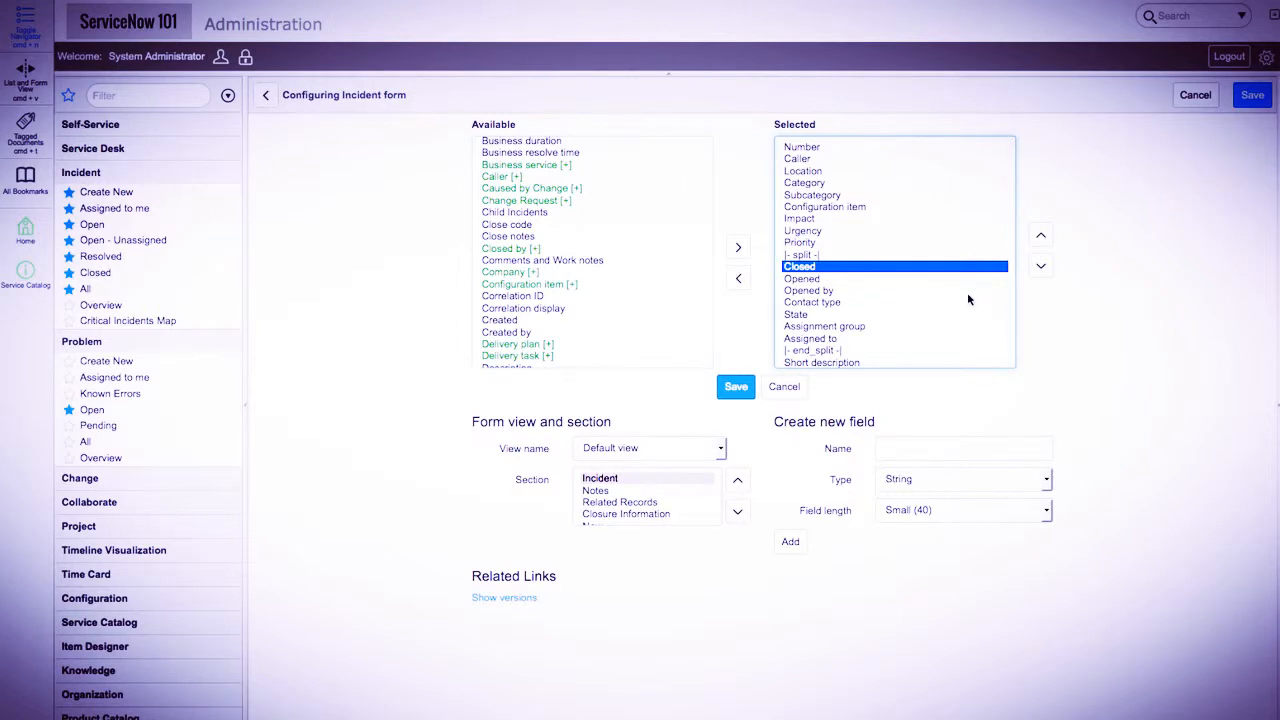
pyautogui.click(736, 388)
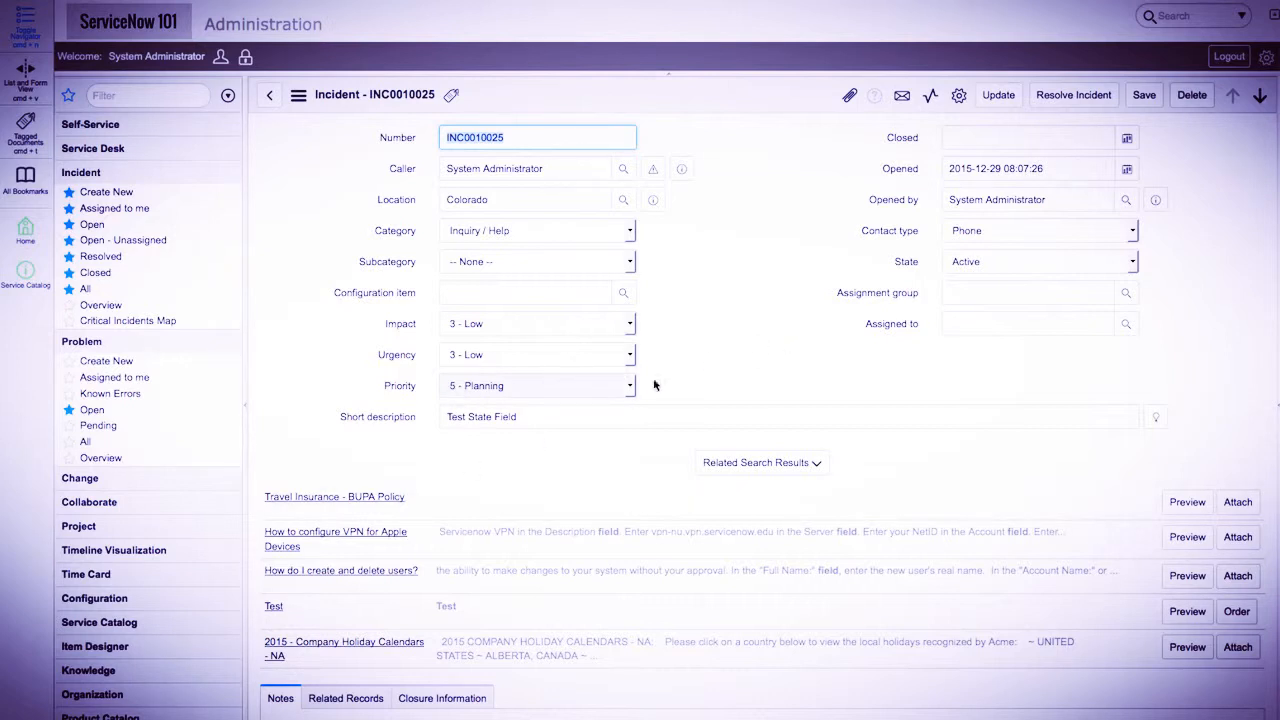
# Reopen the form layout configuration from the incident record
pyautogui.rightClick(738, 97)
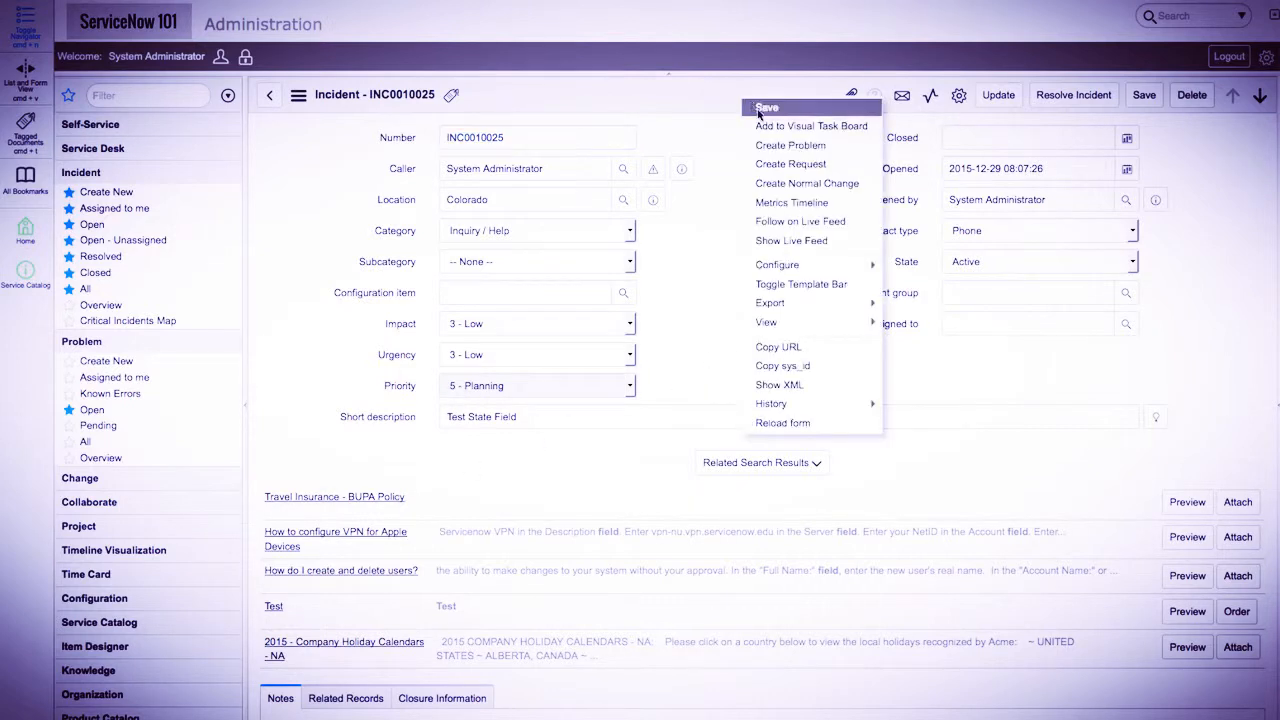
pyautogui.moveTo(835, 264)
pyautogui.click(942, 288)
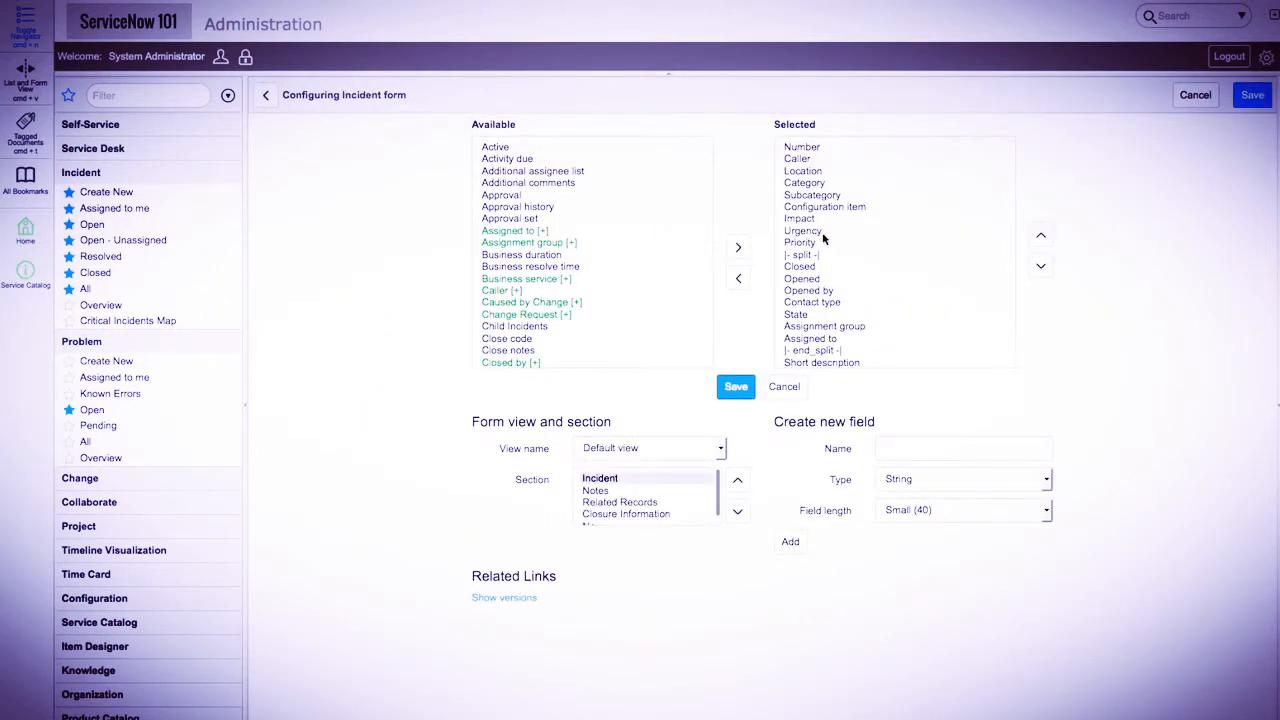
# Try removing Closed from the Default view's selected fields, then switch to the Major incidents view without saving the change
pyautogui.doubleClick(800, 267)
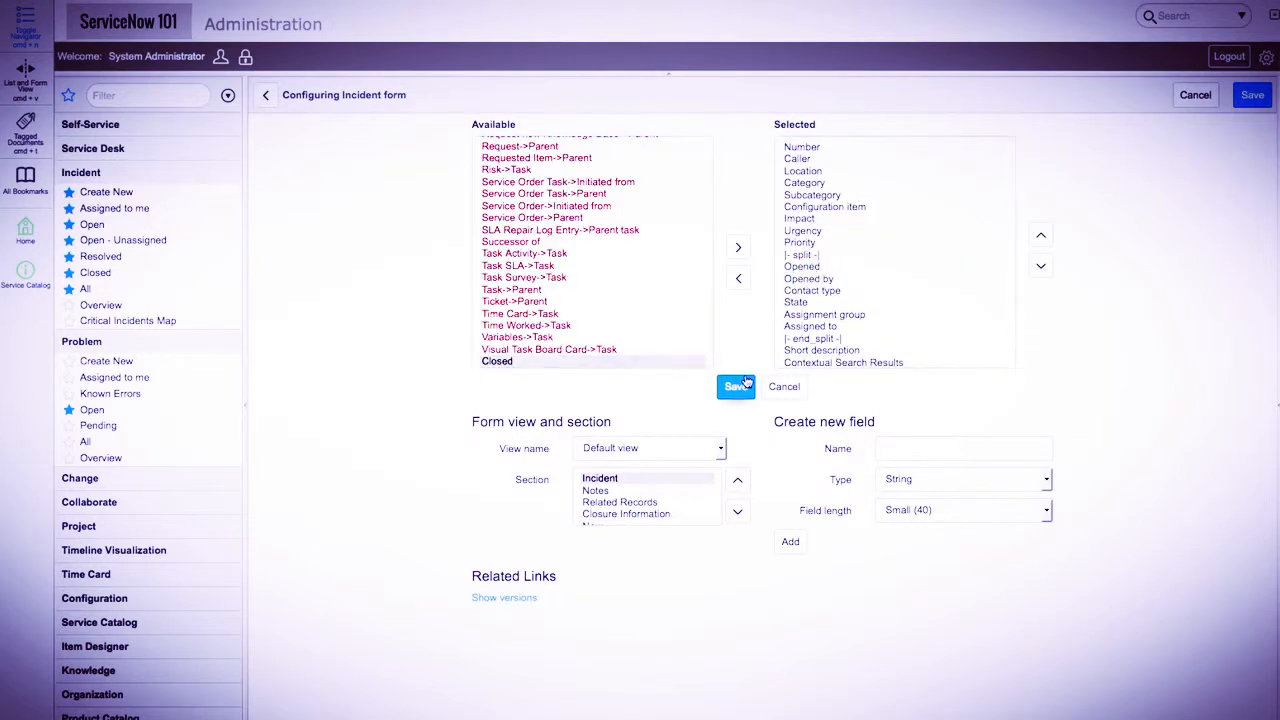
pyautogui.click(722, 455)
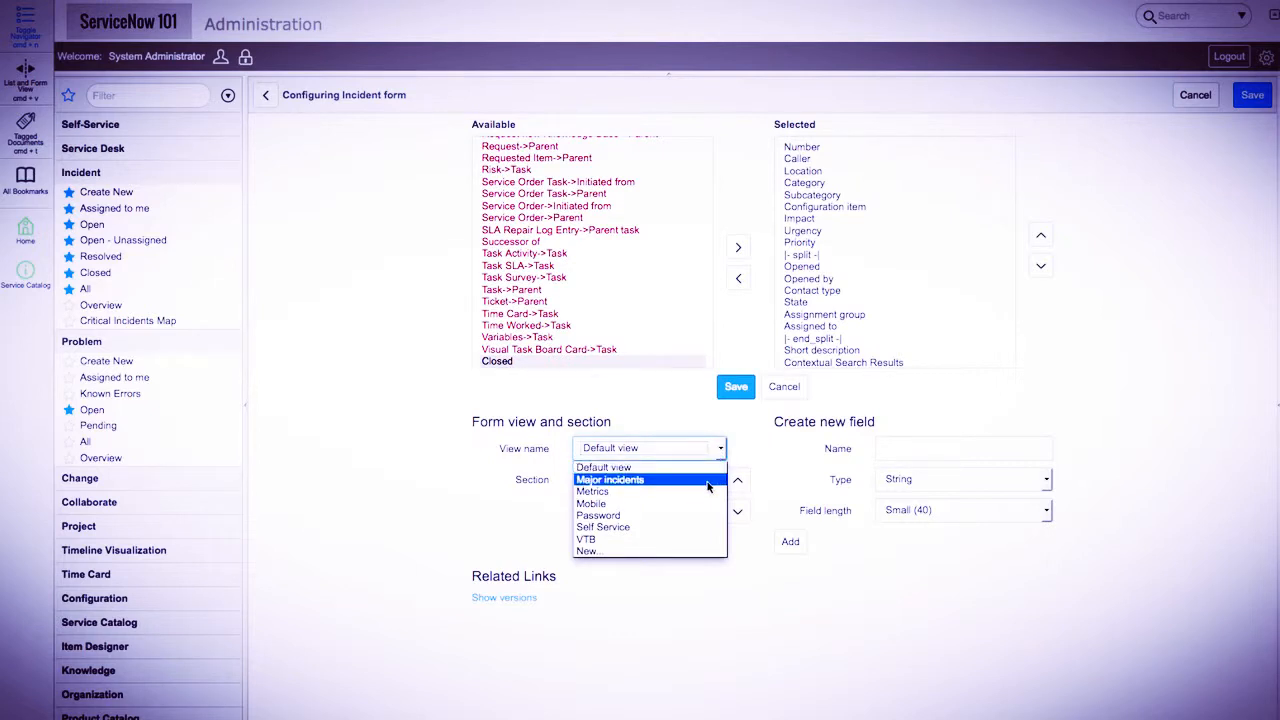
pyautogui.click(708, 486)
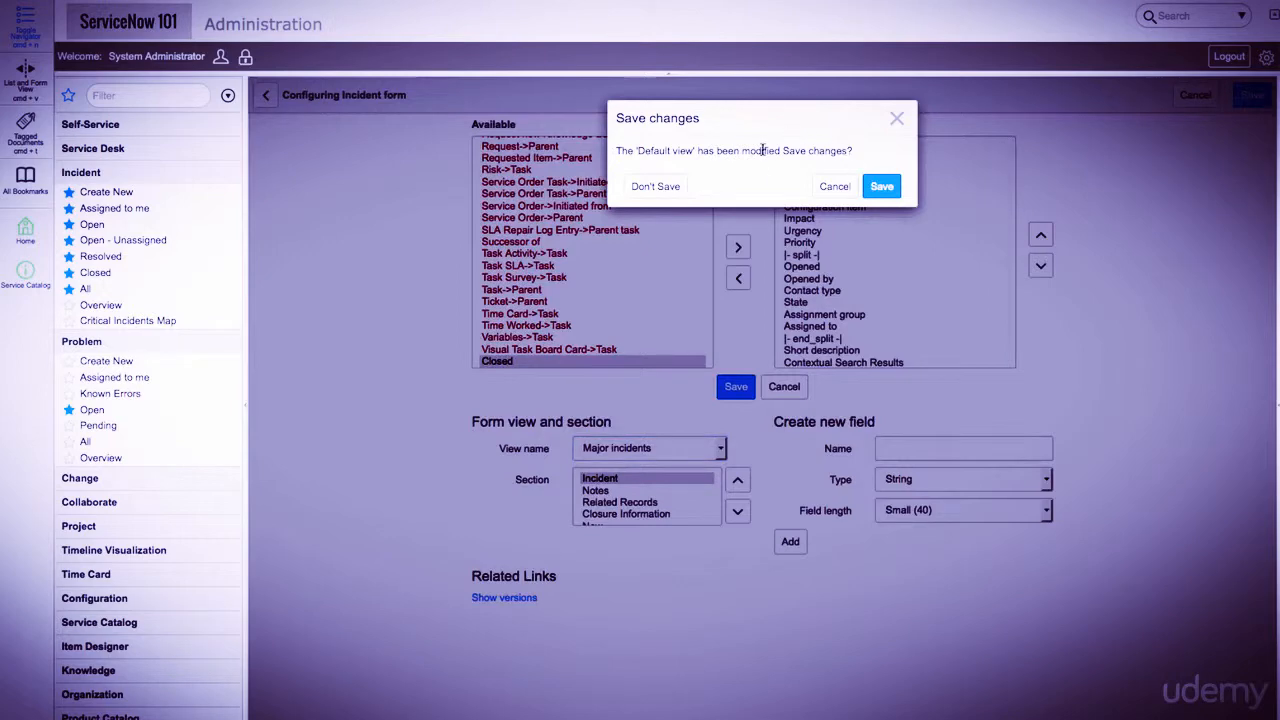
pyautogui.click(685, 185)
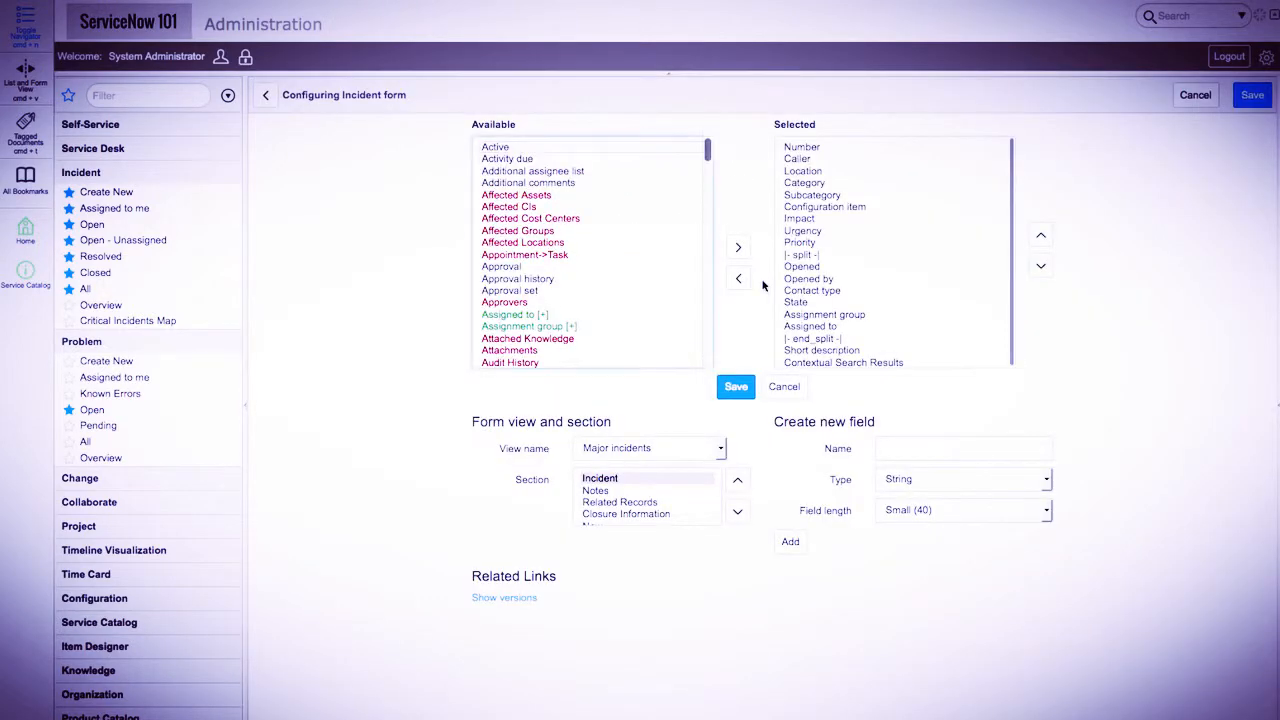
pyautogui.click(860, 205)
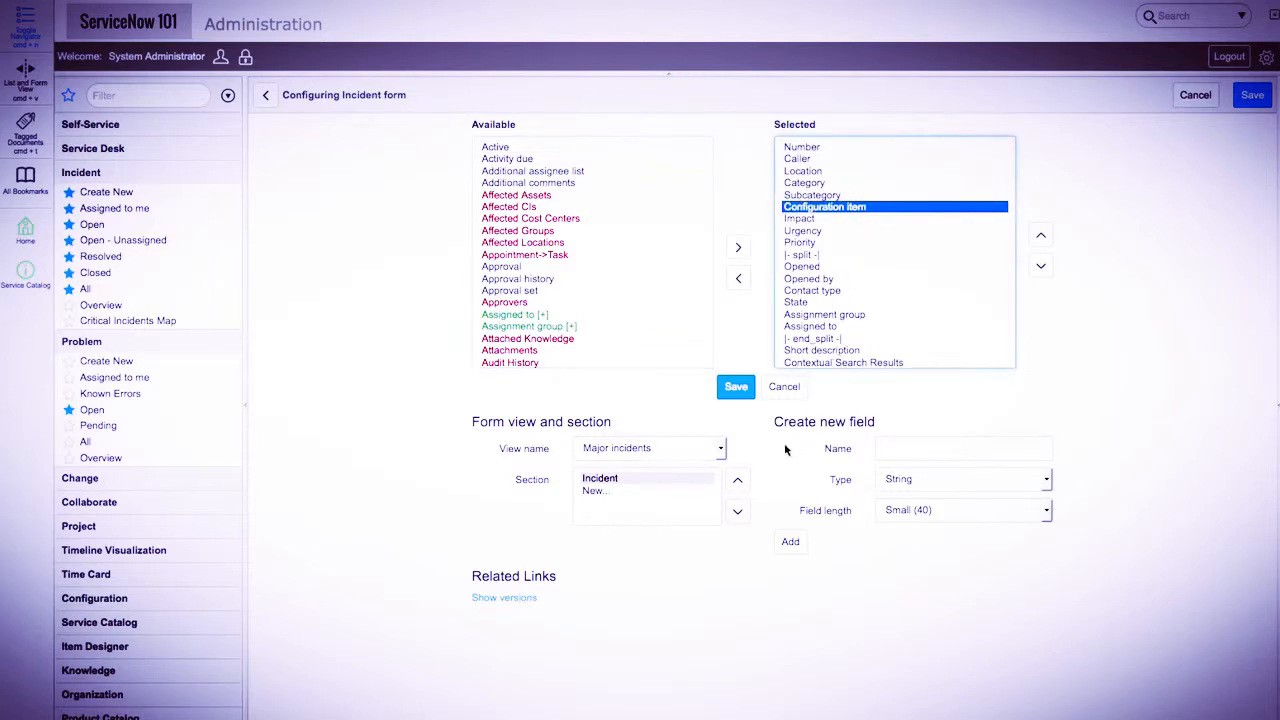
# Return to the Default view and remove Closed from the Incident section's selected fields
pyautogui.click(724, 452)
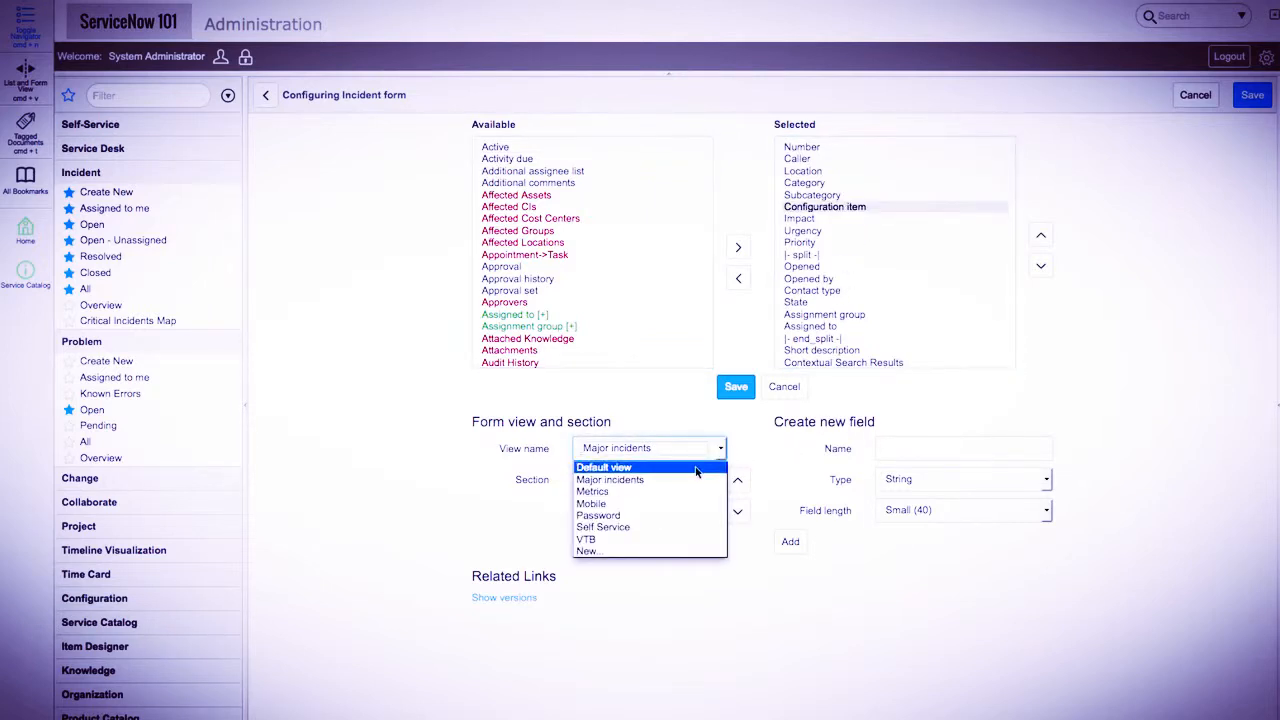
pyautogui.click(697, 468)
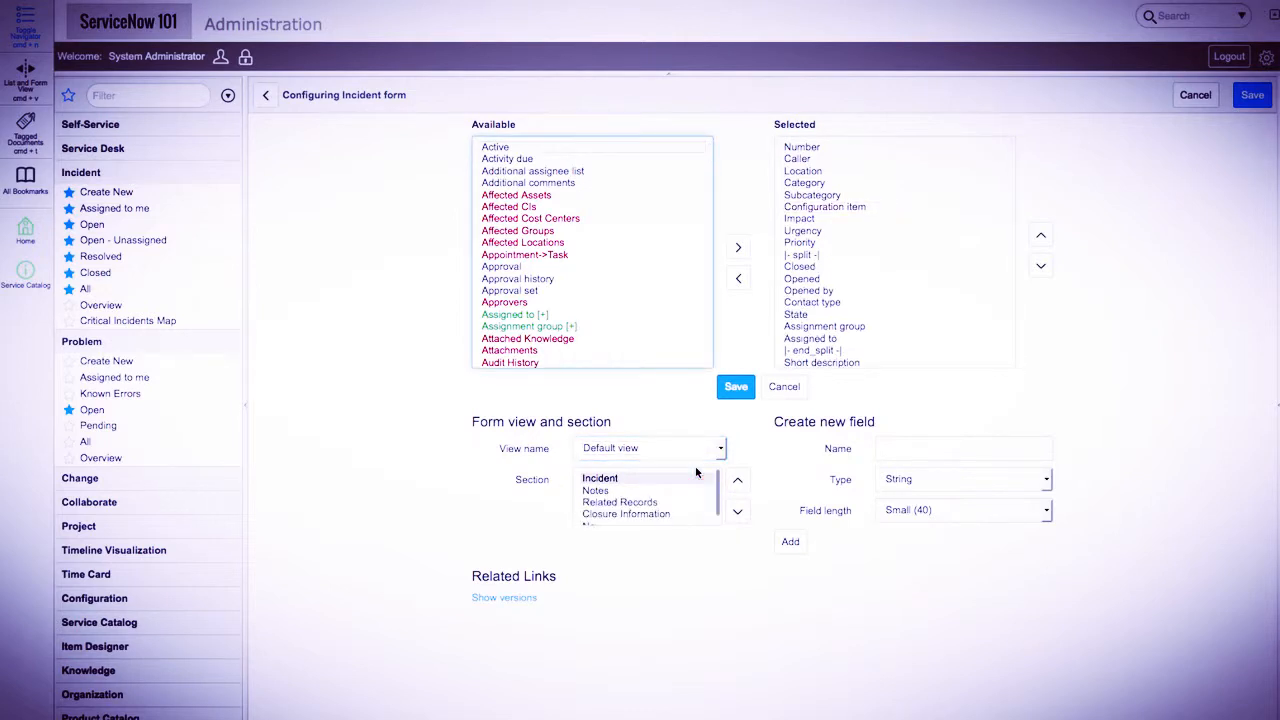
pyautogui.doubleClick(814, 266)
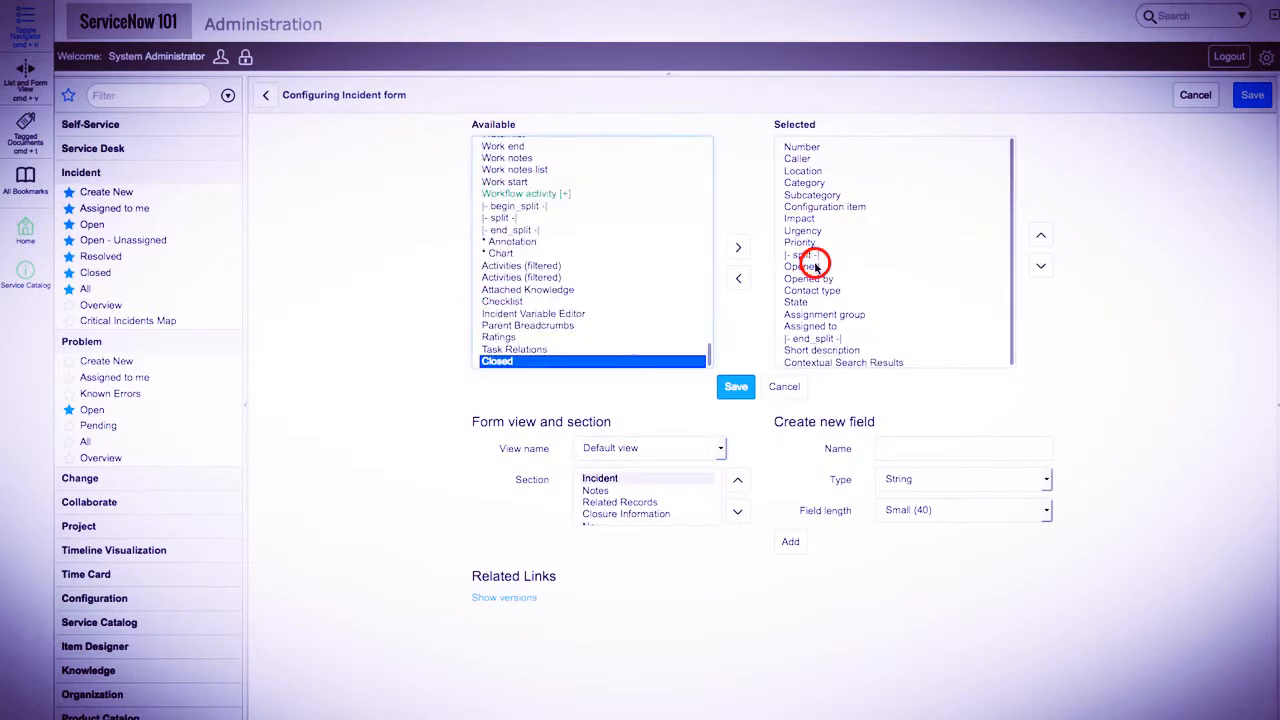
pyautogui.click(757, 436)
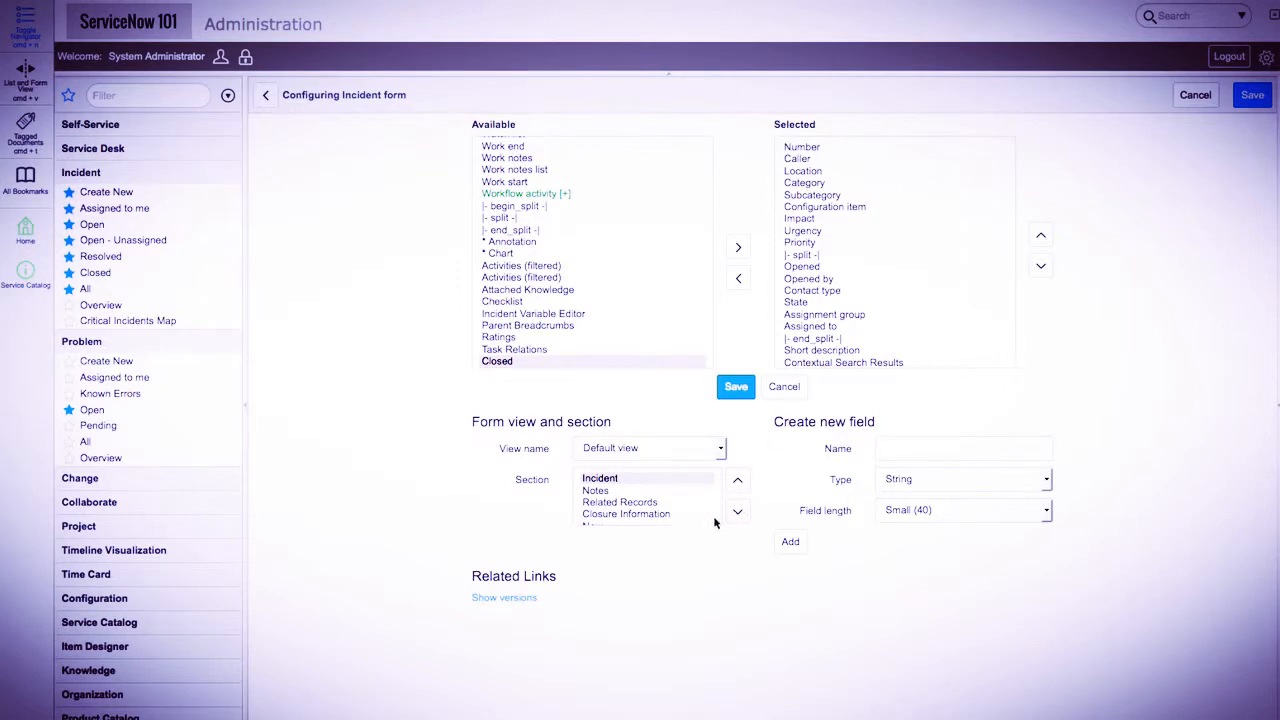
# Switch to the Notes section, saving the modified Incident section, and save the form layout
pyautogui.click(636, 491)
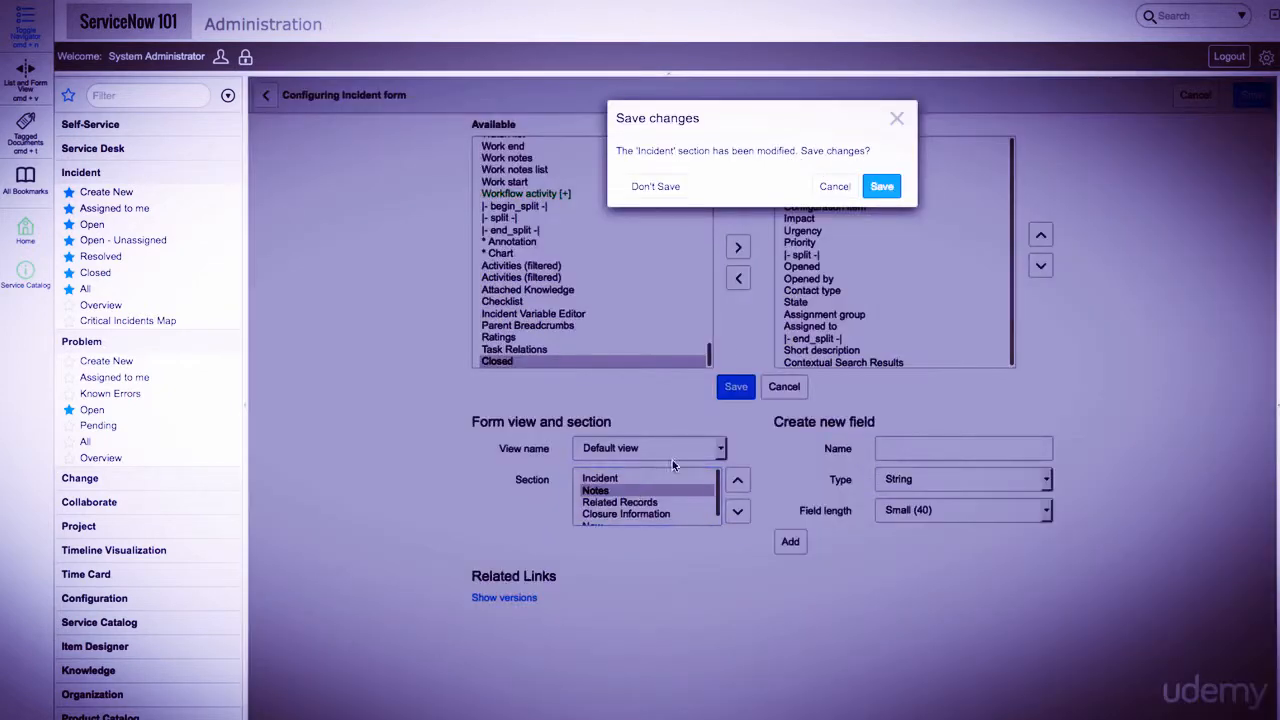
pyautogui.click(886, 186)
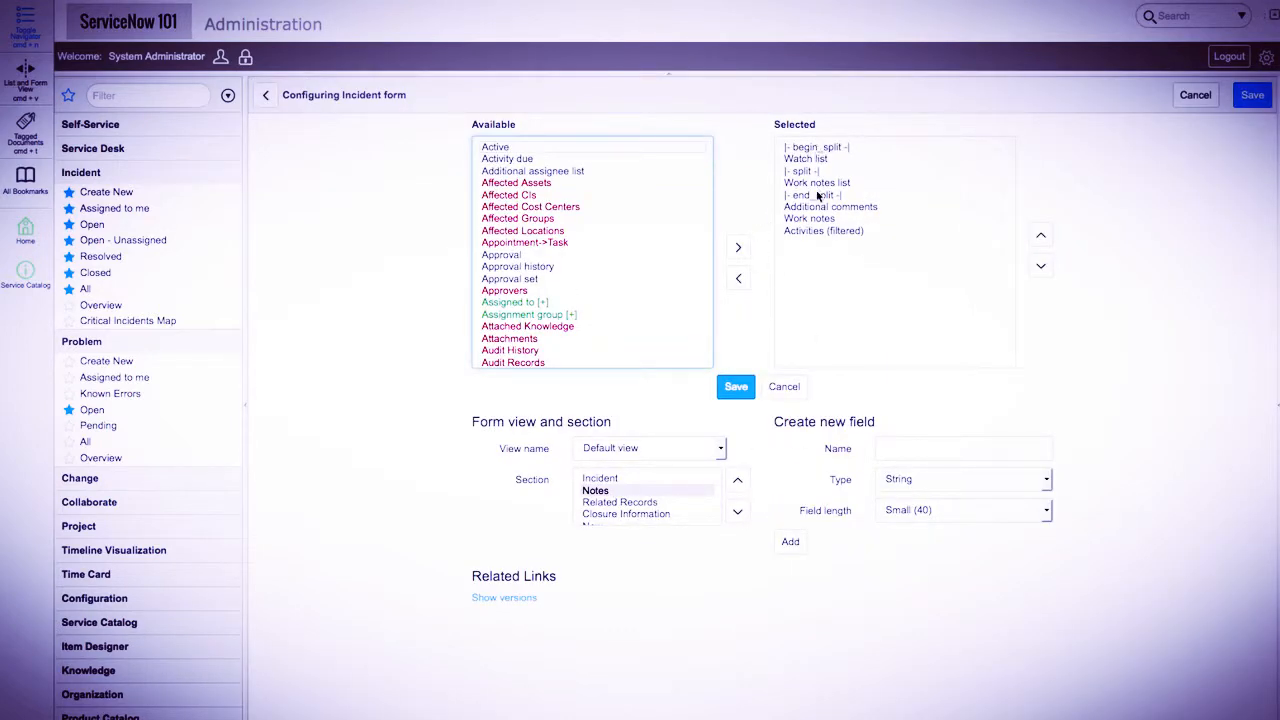
pyautogui.click(736, 389)
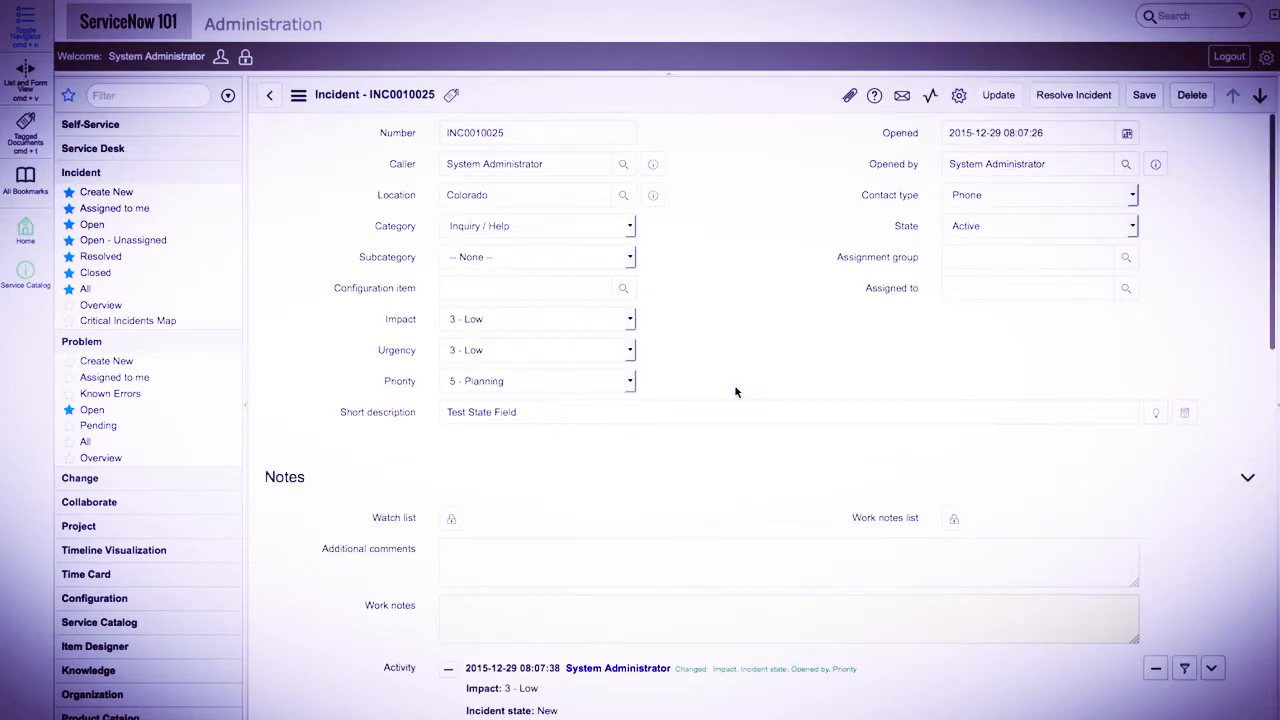
# Examine the incident form's Related Records, Closure Information and Notes sections
pyautogui.scroll(-1, 735, 392)
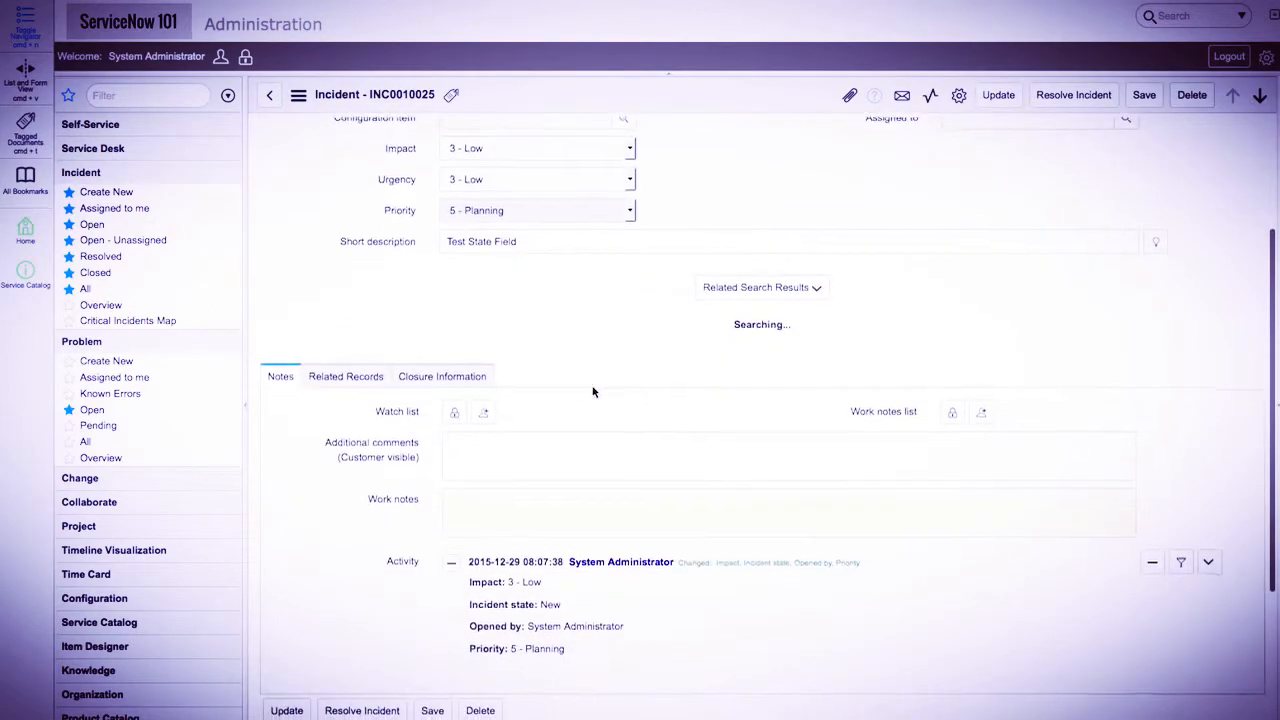
pyautogui.scroll(-2, 349, 486)
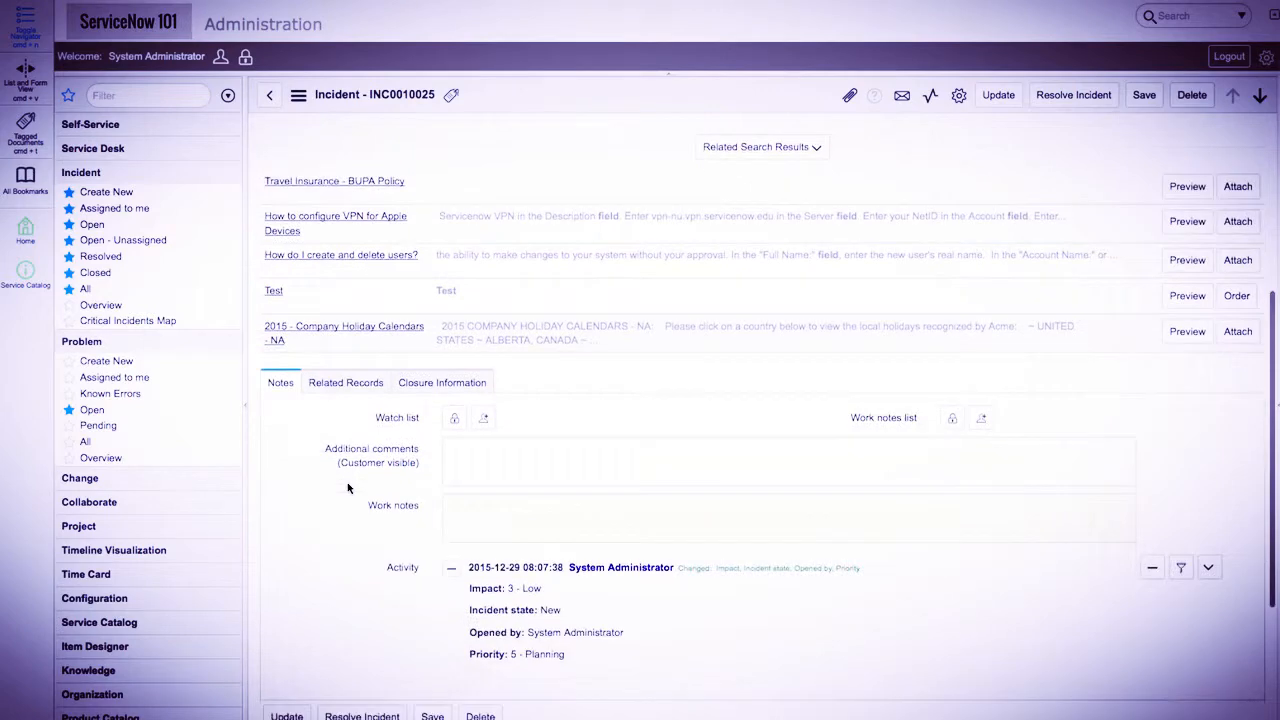
pyautogui.click(349, 378)
pyautogui.click(437, 375)
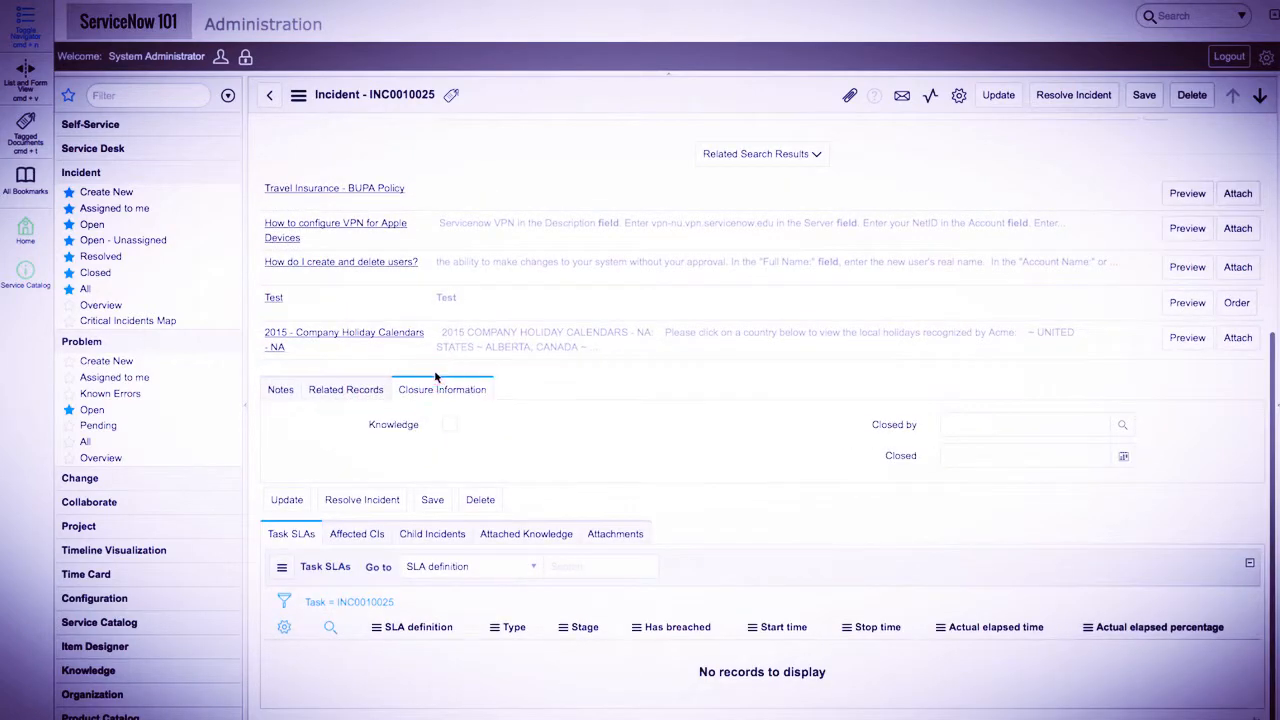
pyautogui.click(279, 391)
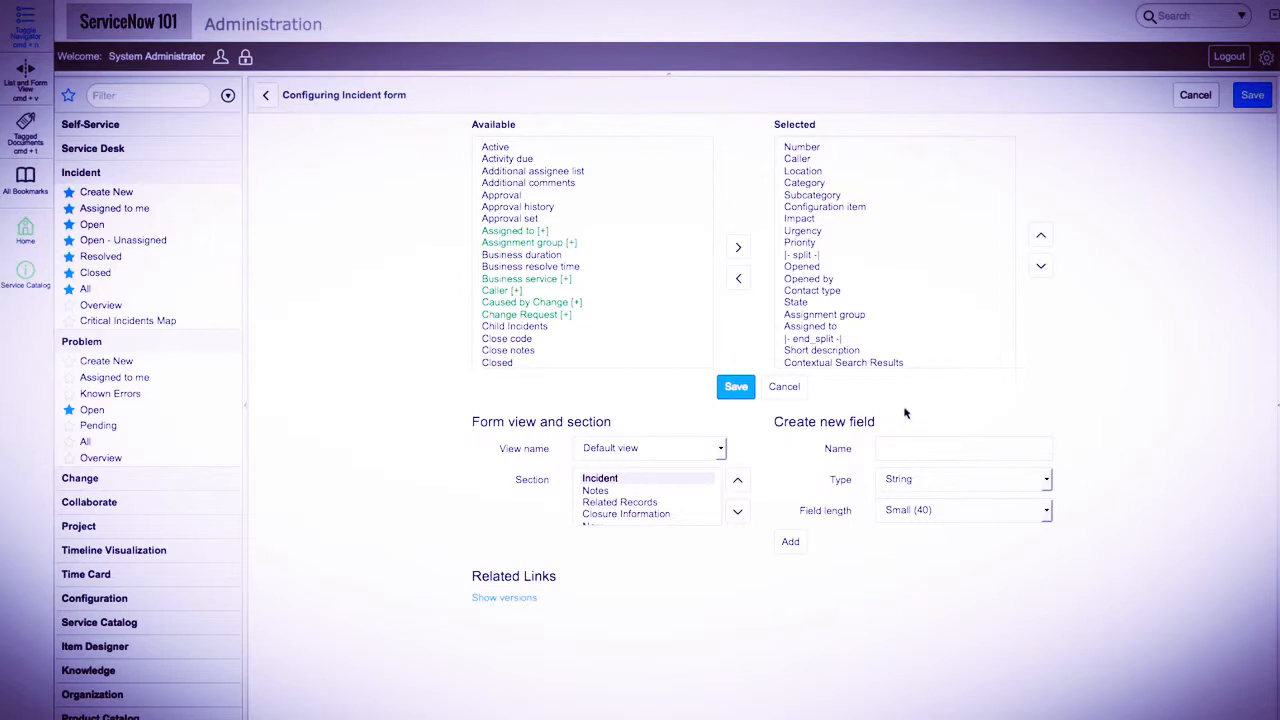
# Review the type options for creating a new incident field, then cancel the form layout configuration
pyautogui.click(909, 445)
pyautogui.click(1088, 476)
pyautogui.click(1046, 483)
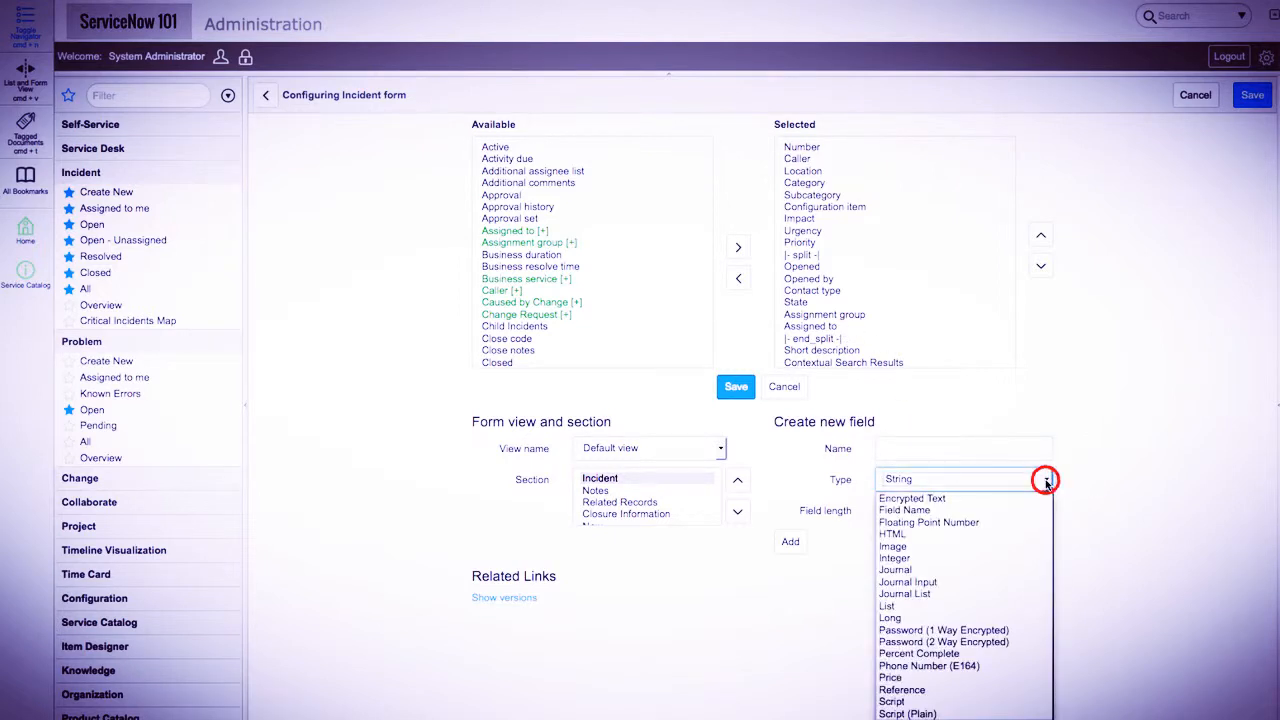
pyautogui.scroll(5, 991, 566)
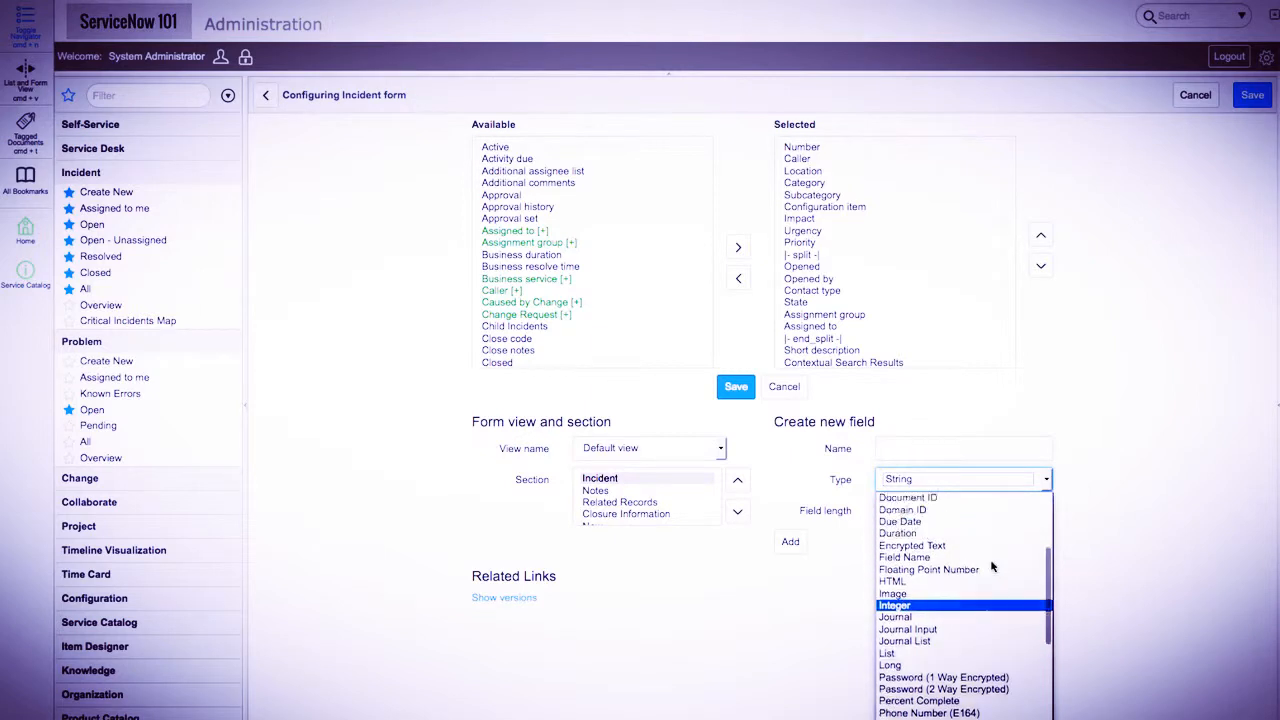
pyautogui.scroll(-5, 991, 565)
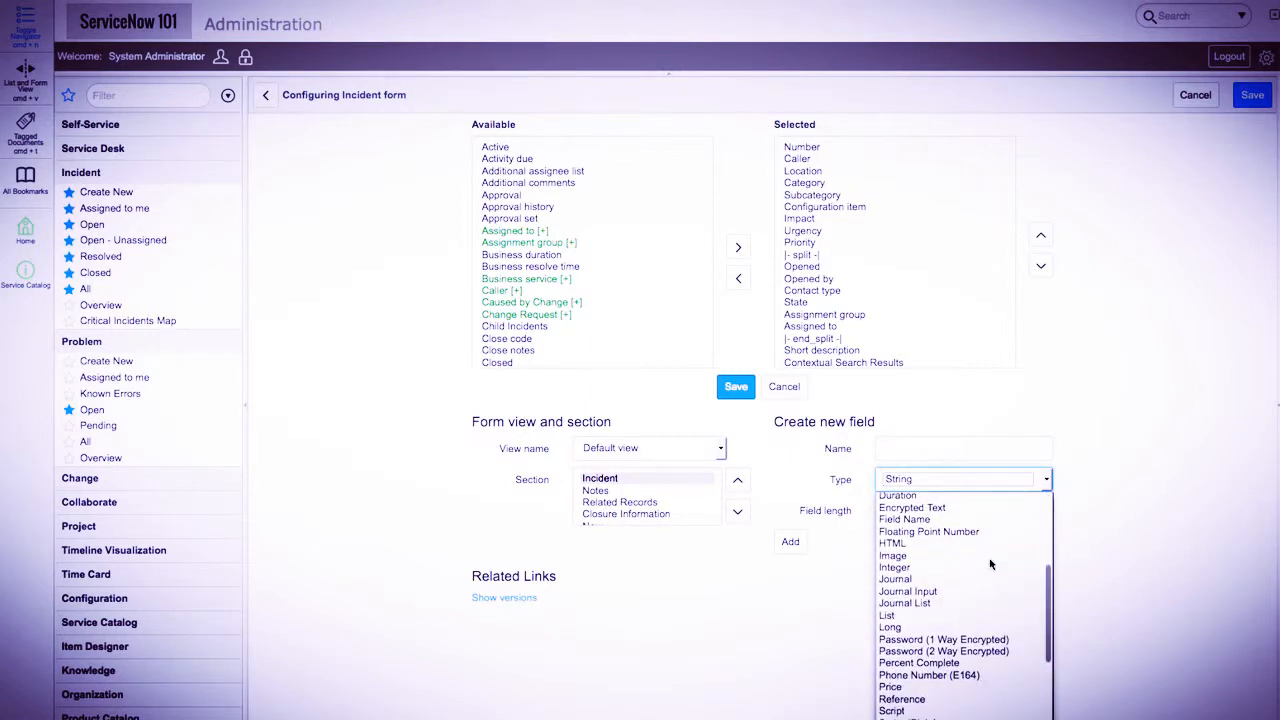
pyautogui.scroll(-5, 991, 566)
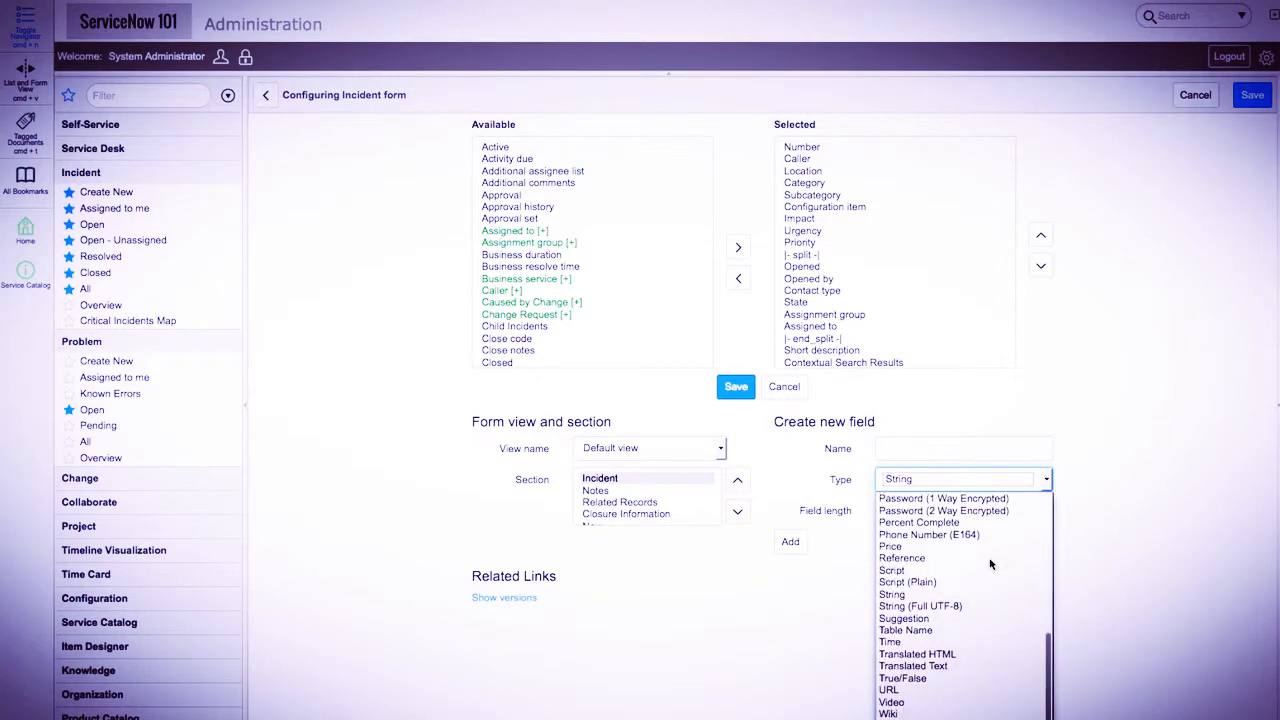
pyautogui.click(1177, 510)
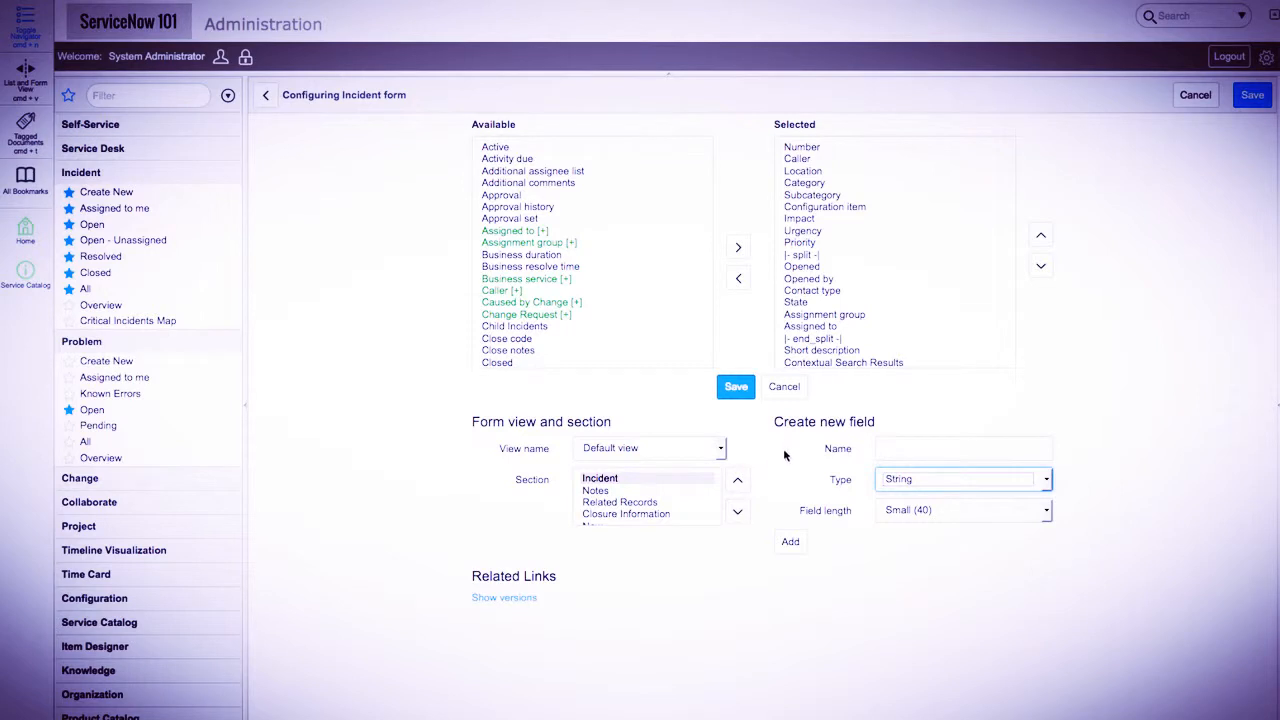
pyautogui.click(798, 398)
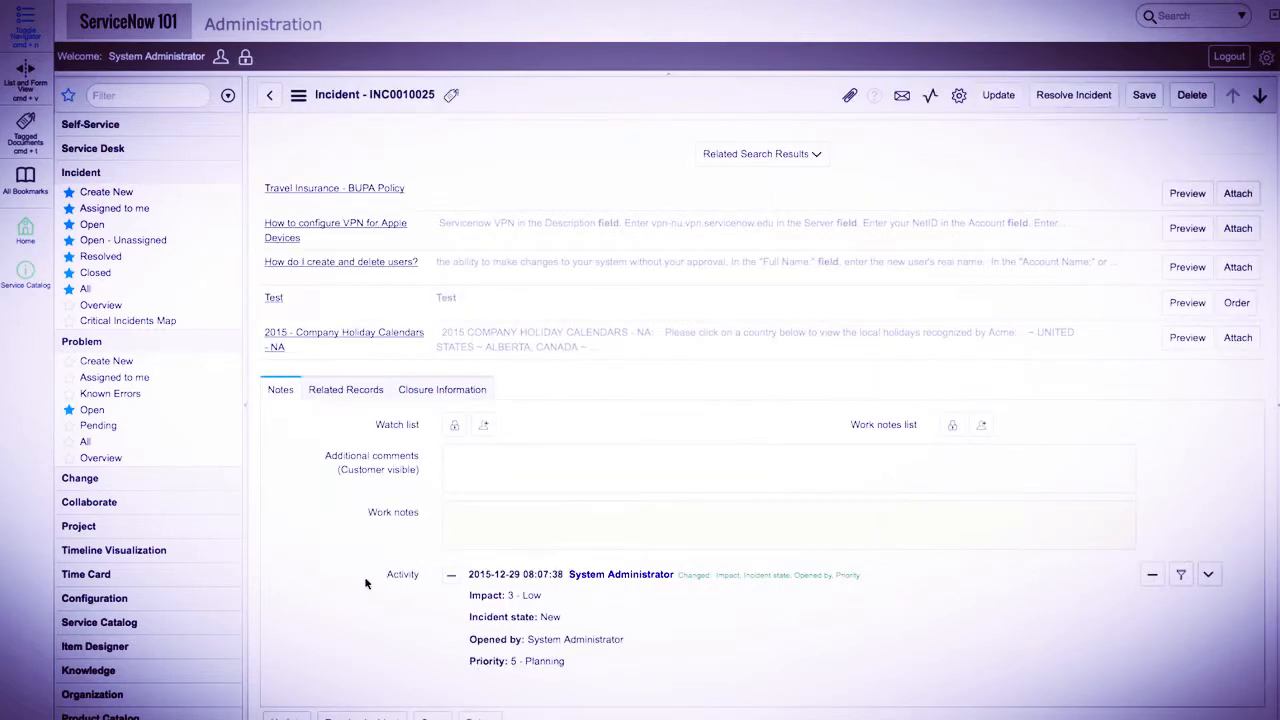
# Examine the related lists beneath the incident form, from Task SLAs to Attachments, and compare them with the form sections above
pyautogui.scroll(-5, 366, 584)
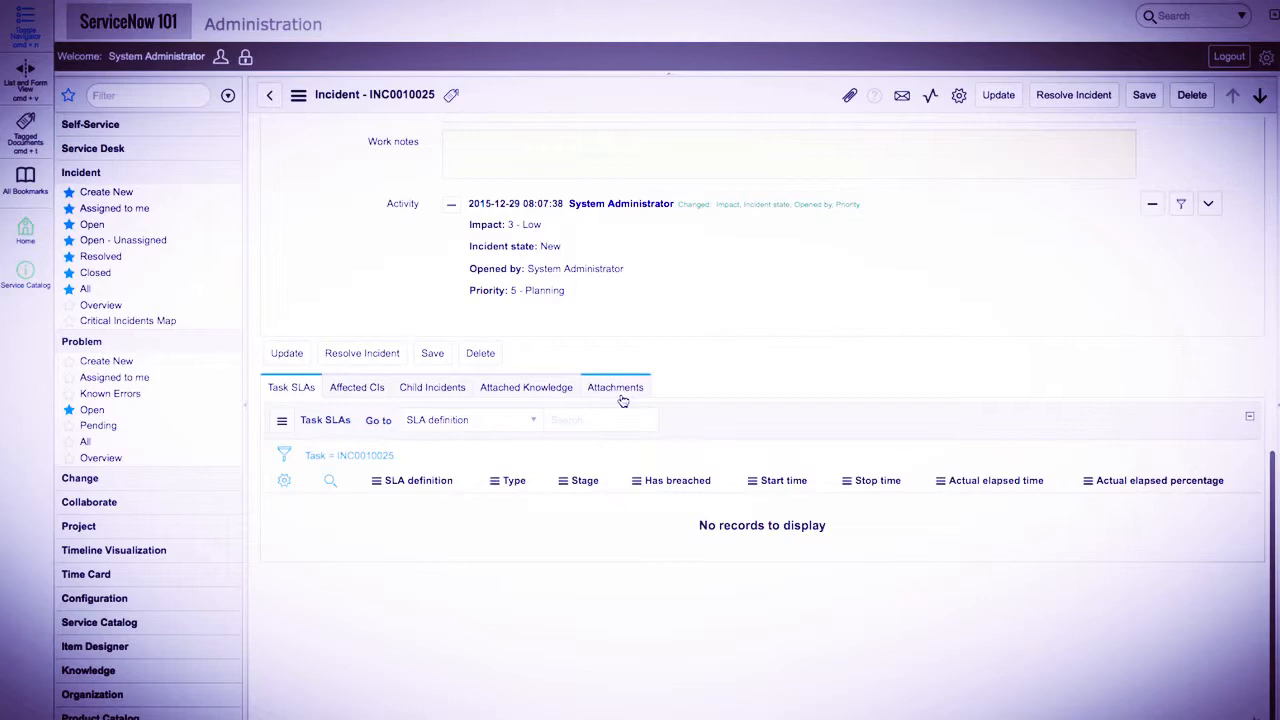
pyautogui.scroll(5, 786, 370)
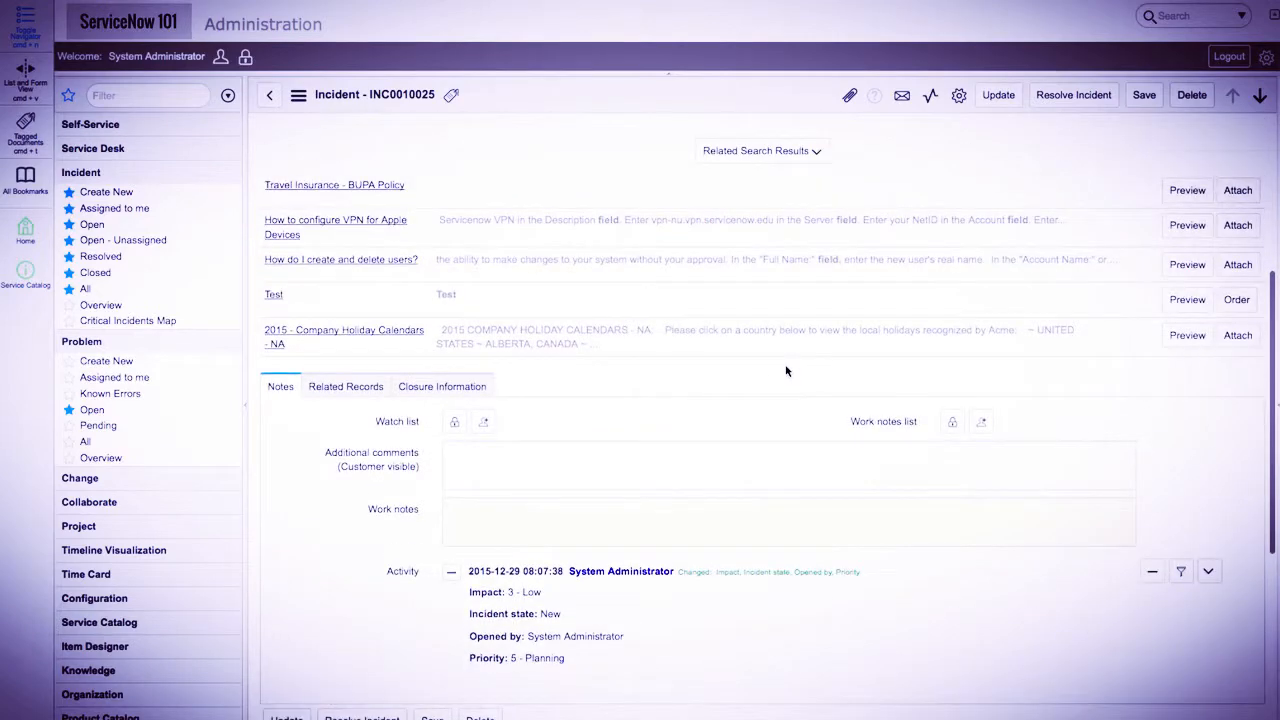
pyautogui.scroll(-2, 794, 397)
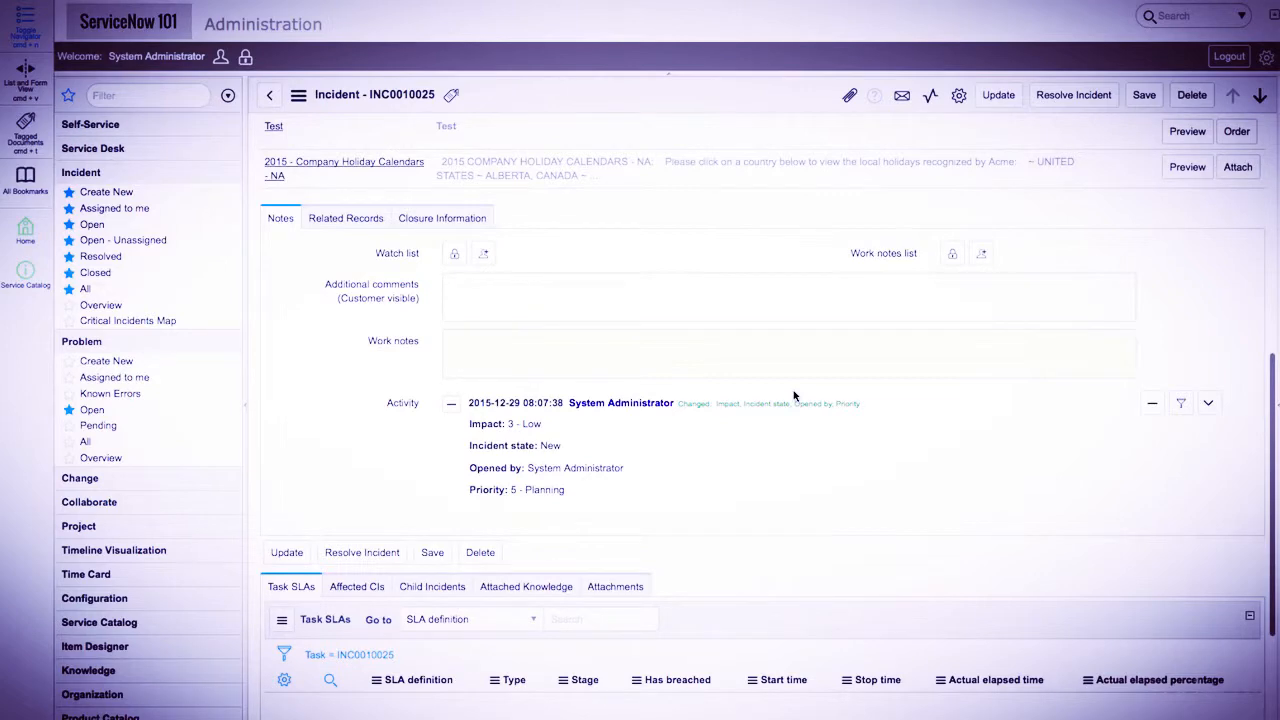
pyautogui.scroll(1, 794, 395)
pyautogui.scroll(-2, 794, 394)
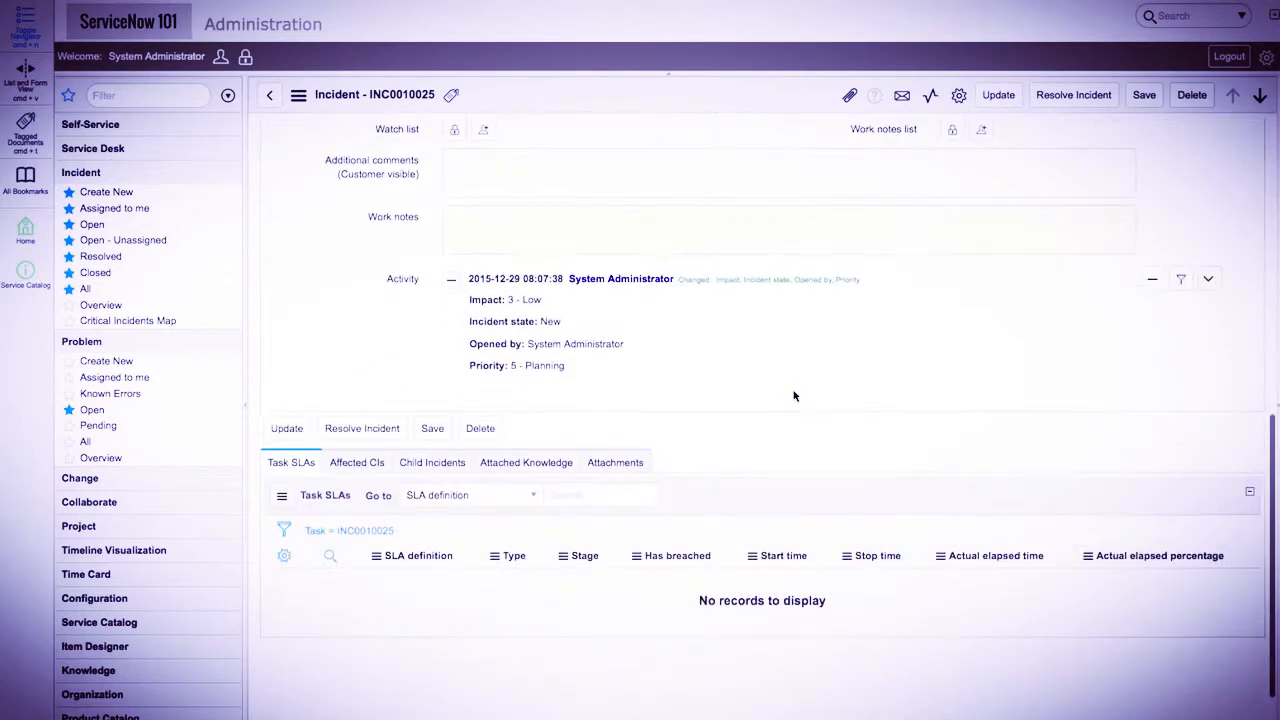
pyautogui.scroll(3, 794, 396)
pyautogui.scroll(-2, 794, 396)
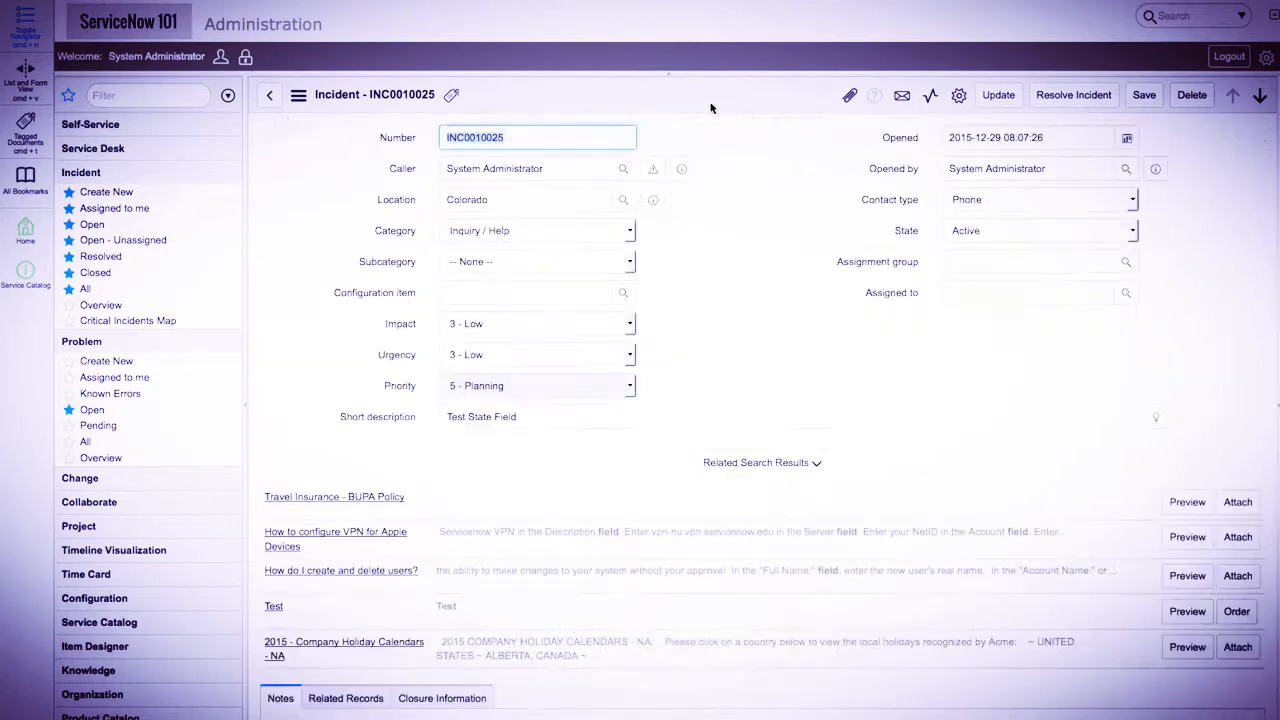
# Open the incident form's related lists configuration, go through each selected list, and cancel without saving
pyautogui.rightClick(722, 105)
pyautogui.moveTo(810, 270)
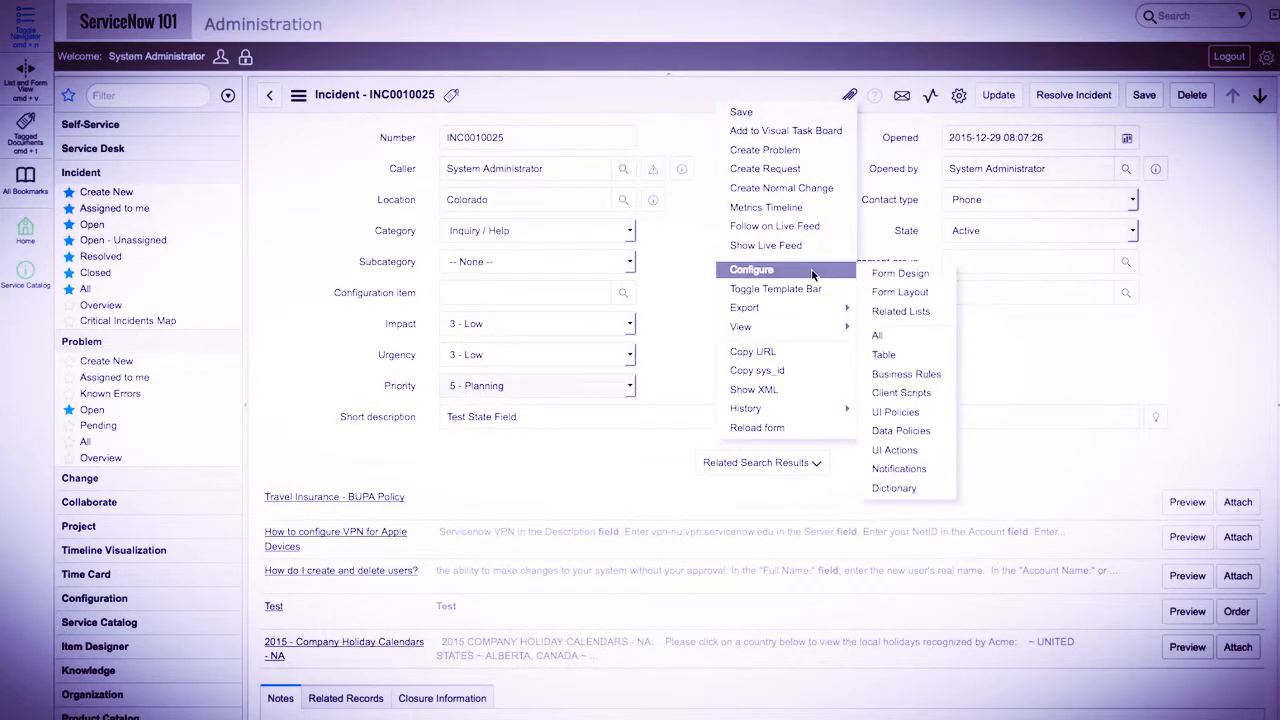
pyautogui.click(920, 313)
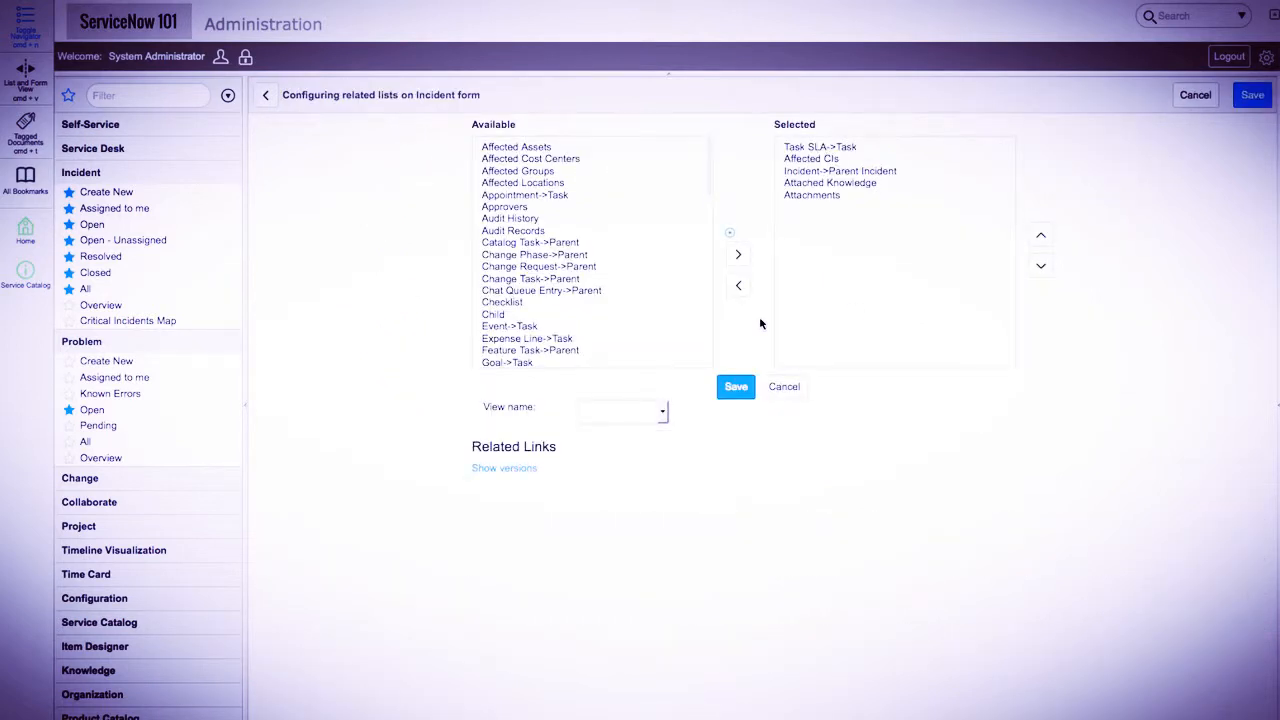
pyautogui.click(852, 149)
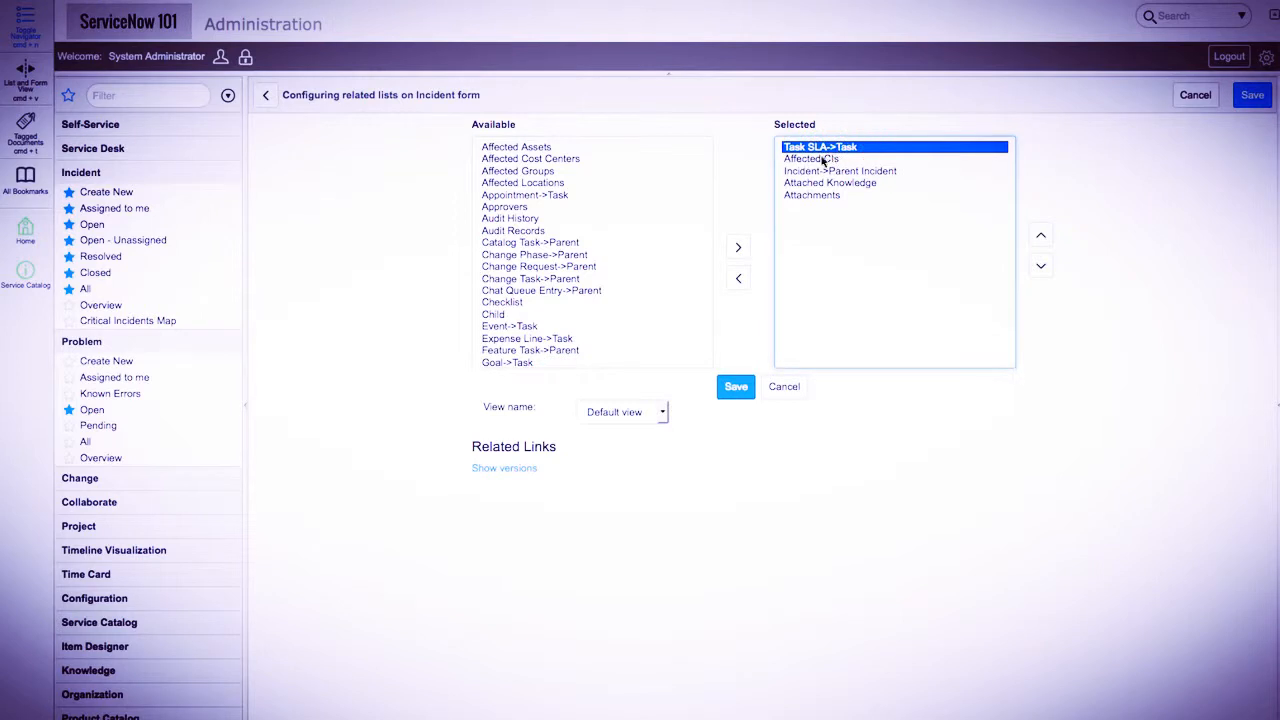
pyautogui.click(823, 160)
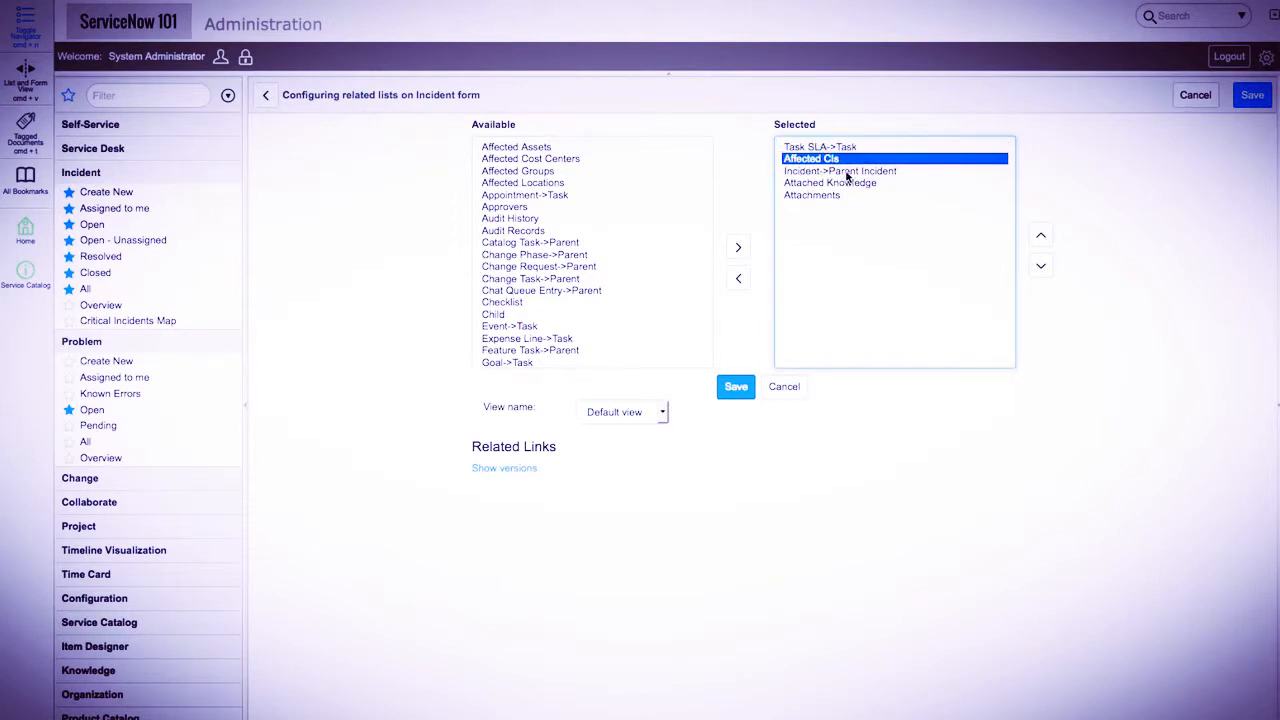
pyautogui.click(846, 172)
pyautogui.click(823, 185)
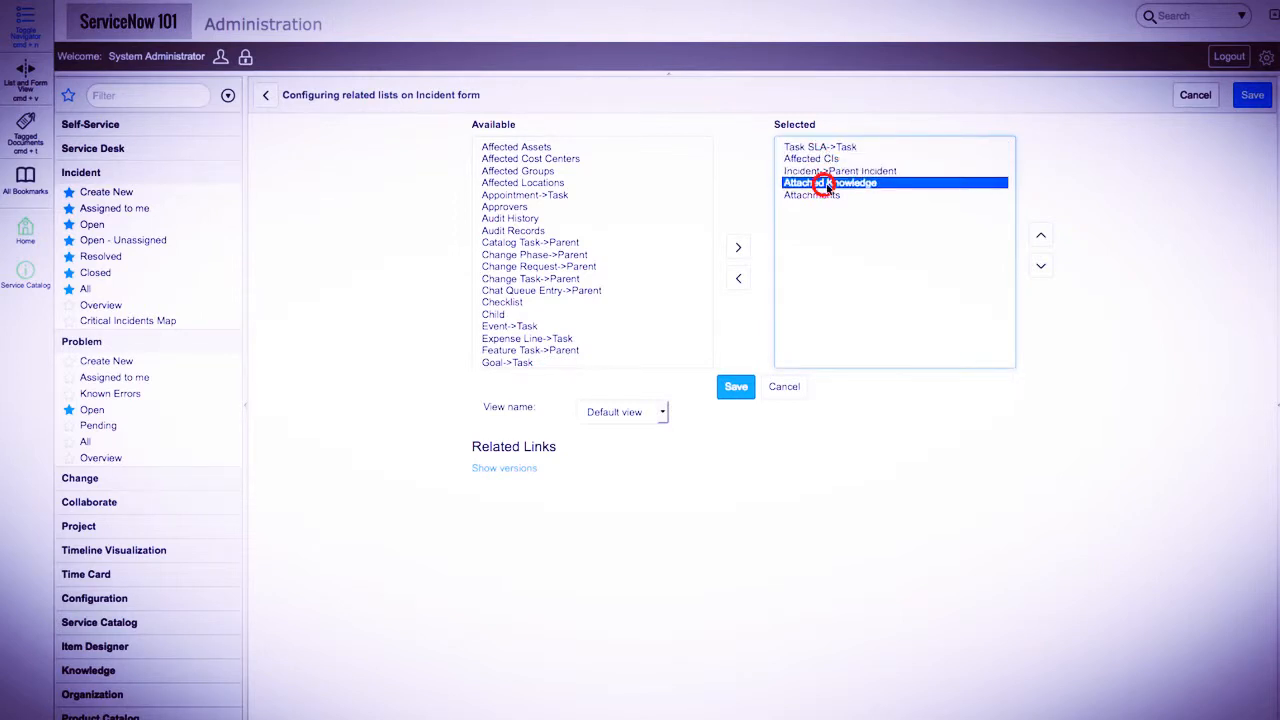
pyautogui.click(815, 197)
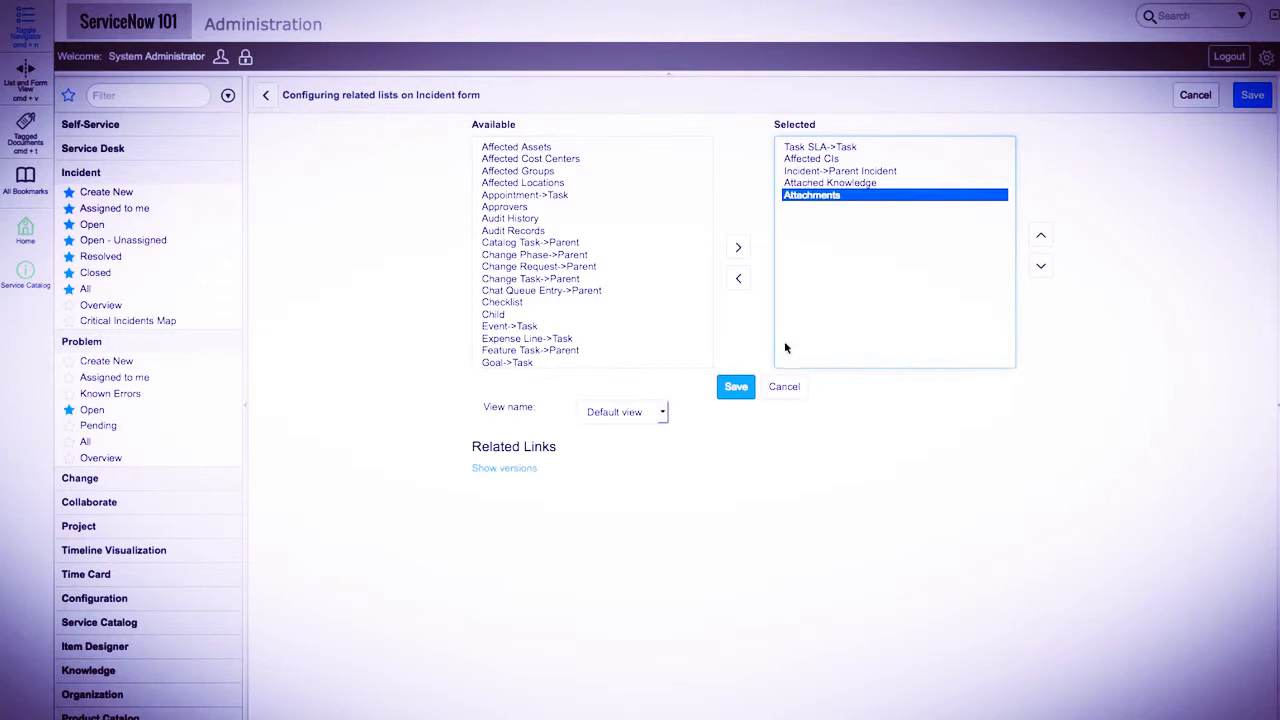
pyautogui.click(782, 387)
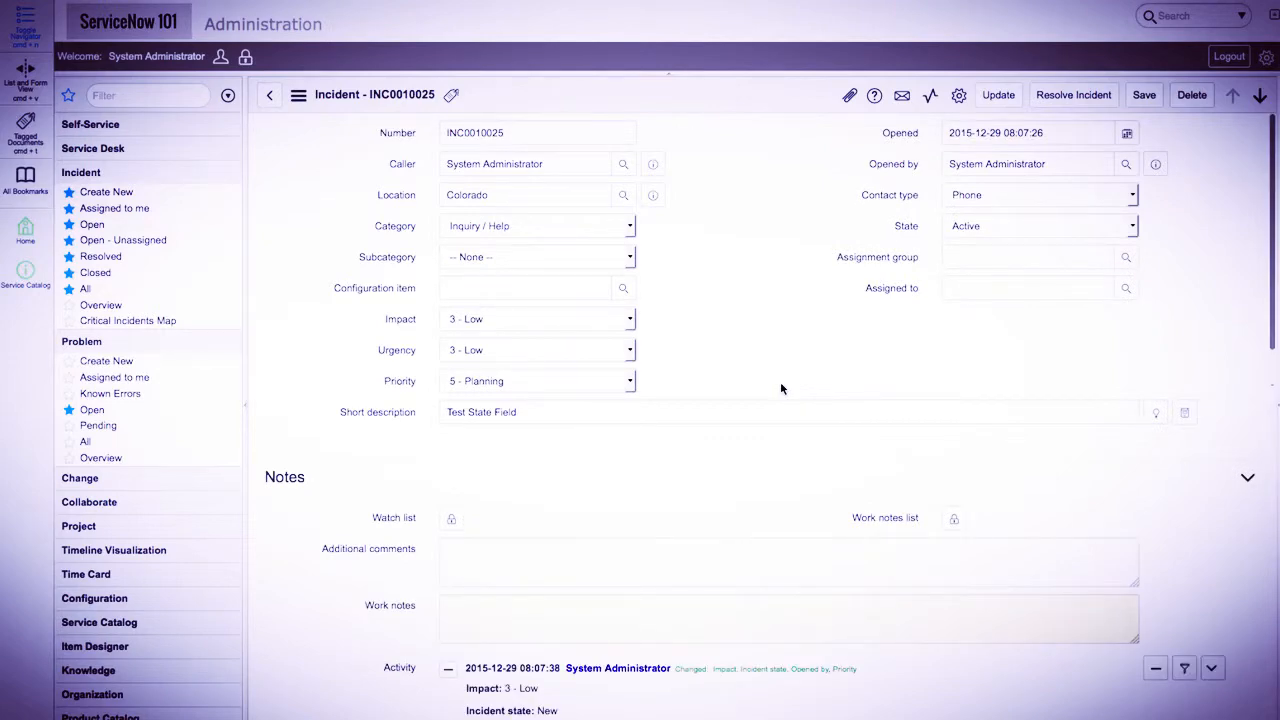
# Check the related lists on the incident record, showing Child Incidents, and return to the main incident fields
pyautogui.scroll(-5, 781, 388)
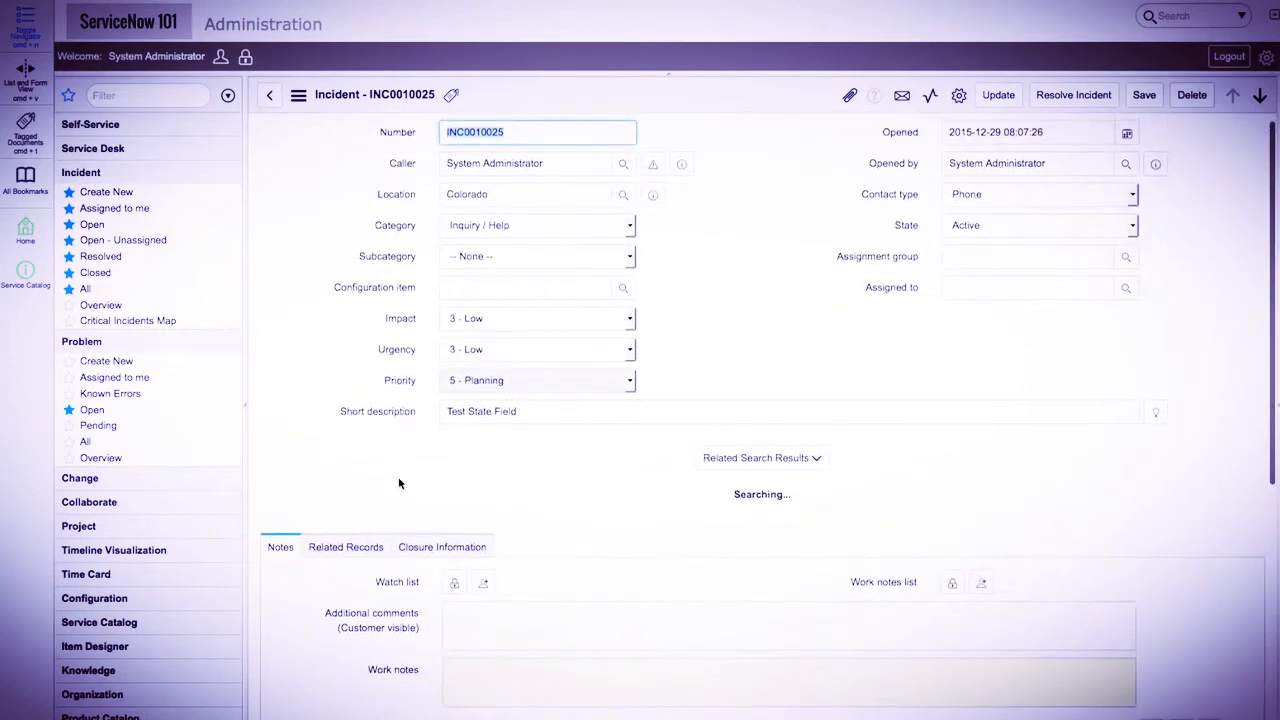
pyautogui.scroll(-5, 758, 457)
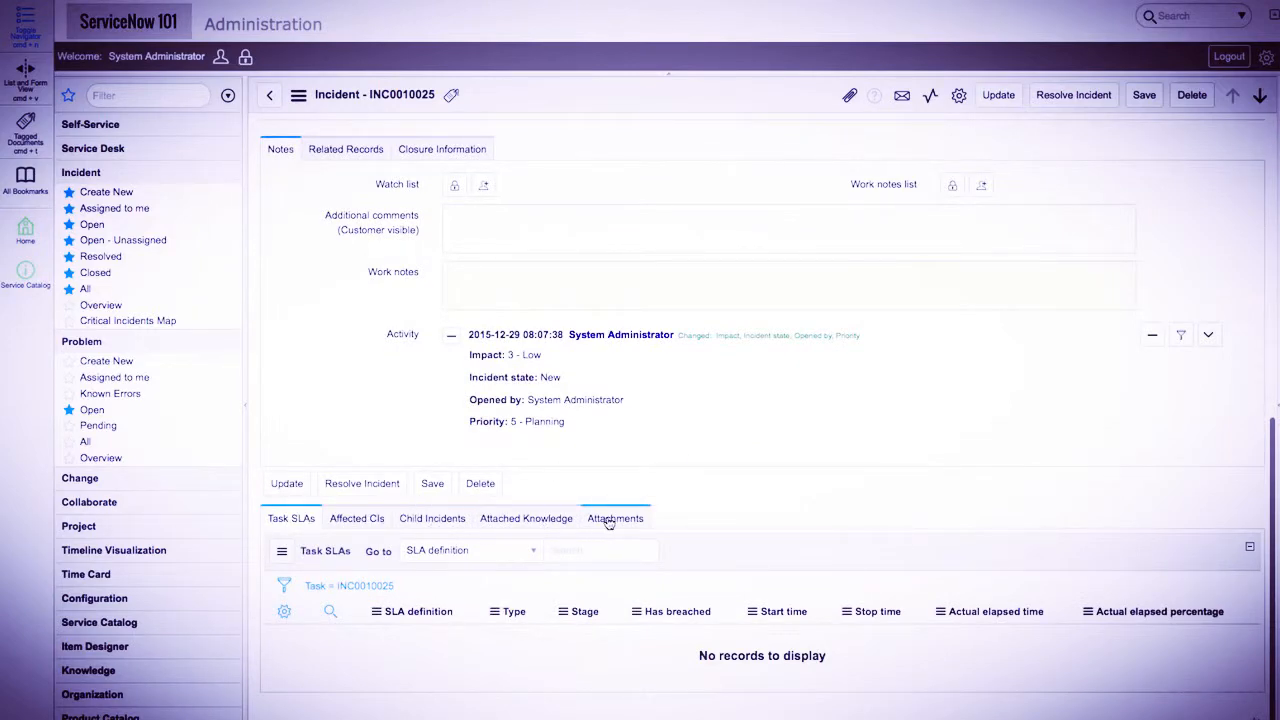
pyautogui.click(447, 519)
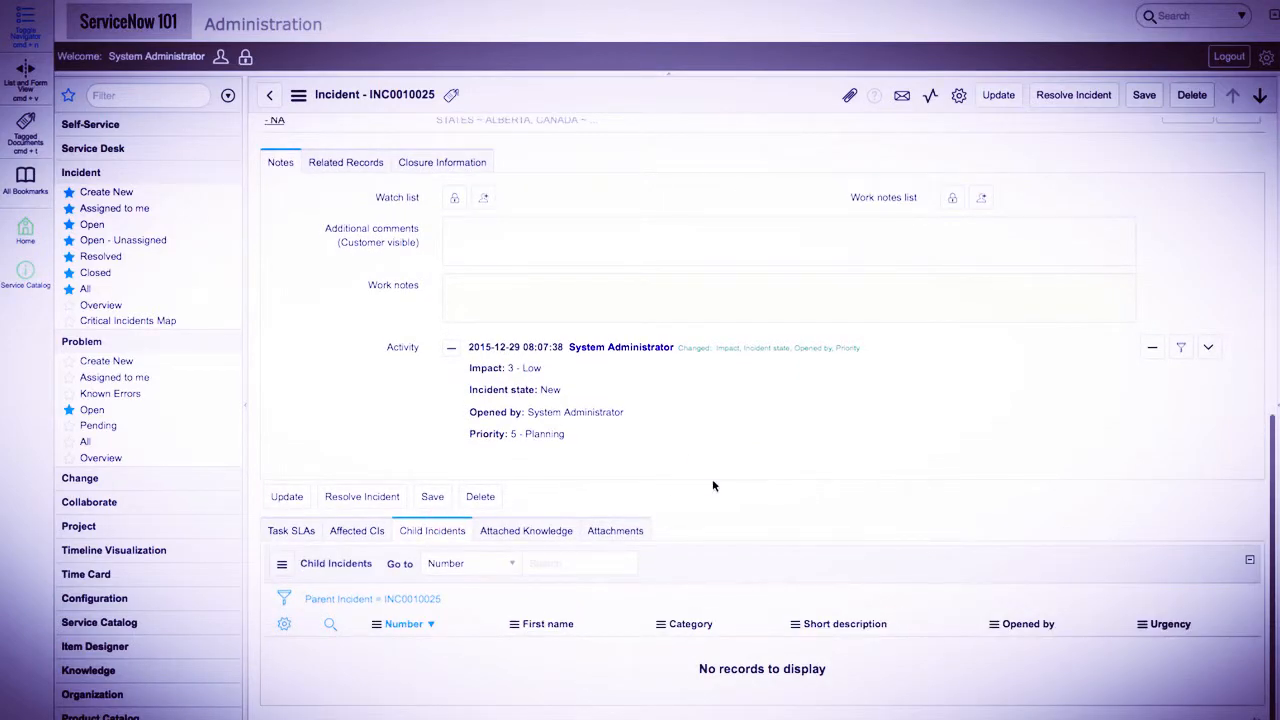
pyautogui.scroll(5, 713, 486)
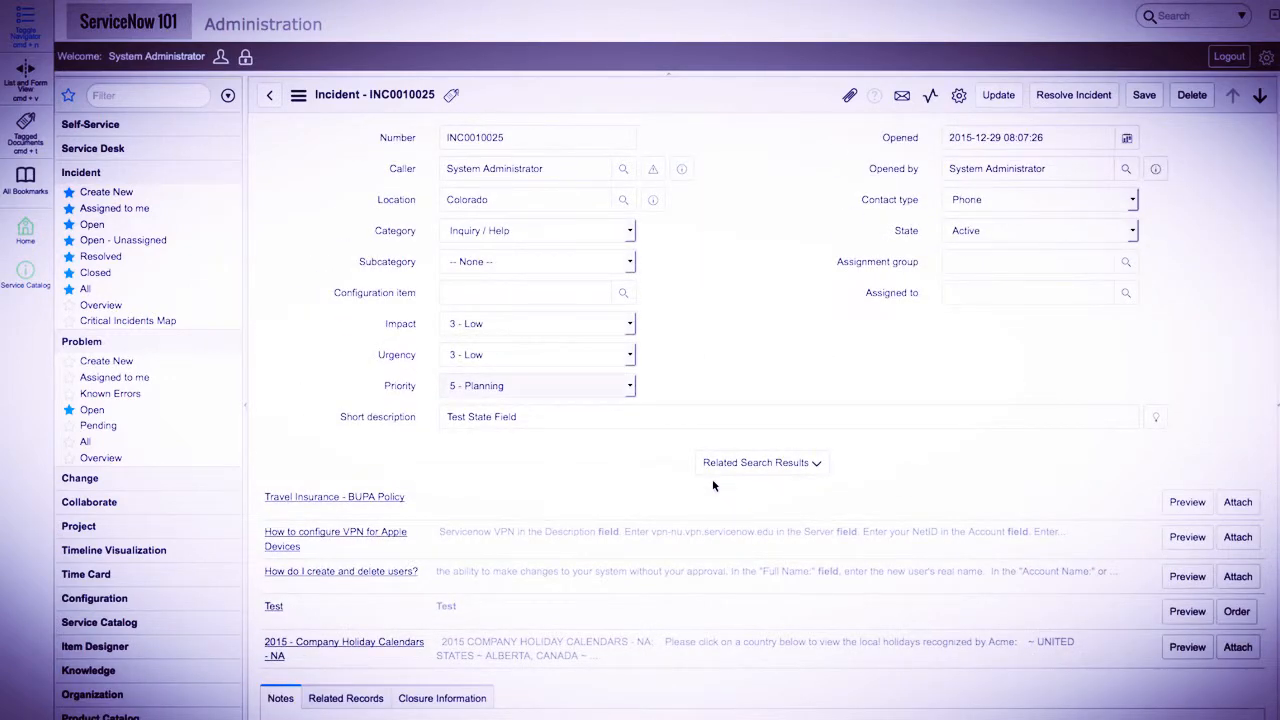
pyautogui.click(774, 238)
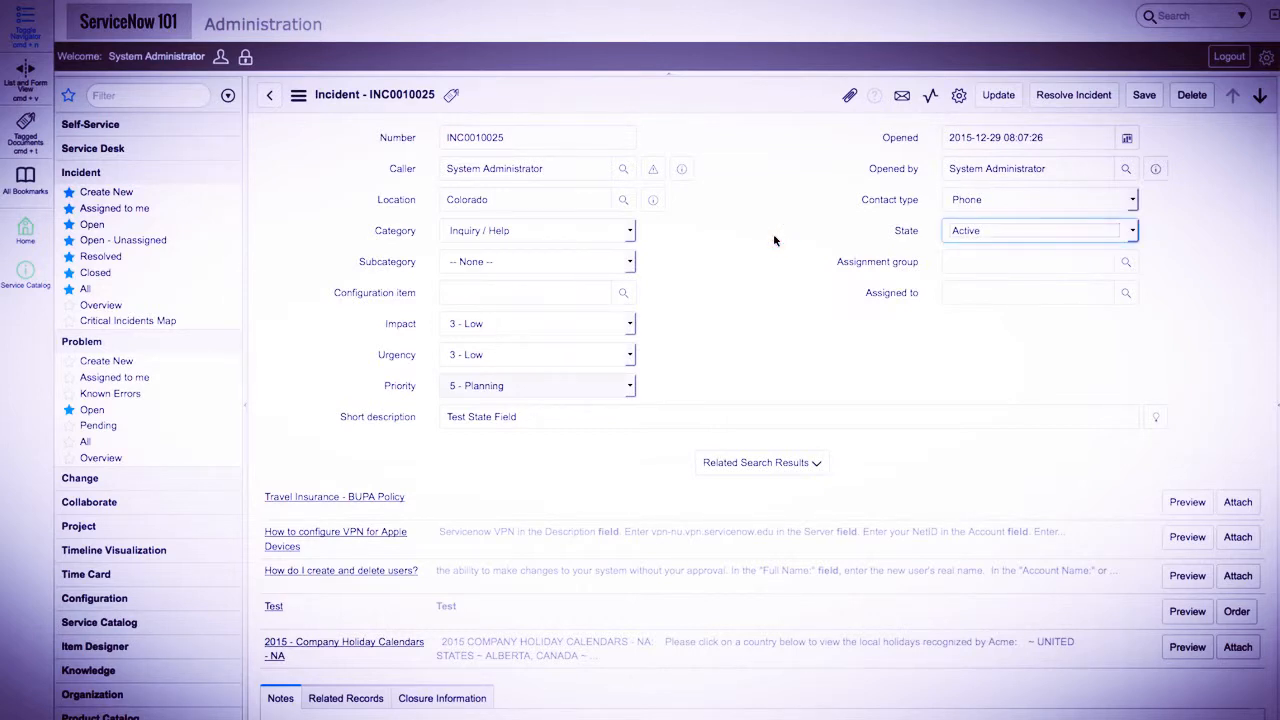
# Open Form Design for the incident form
pyautogui.rightClick(716, 103)
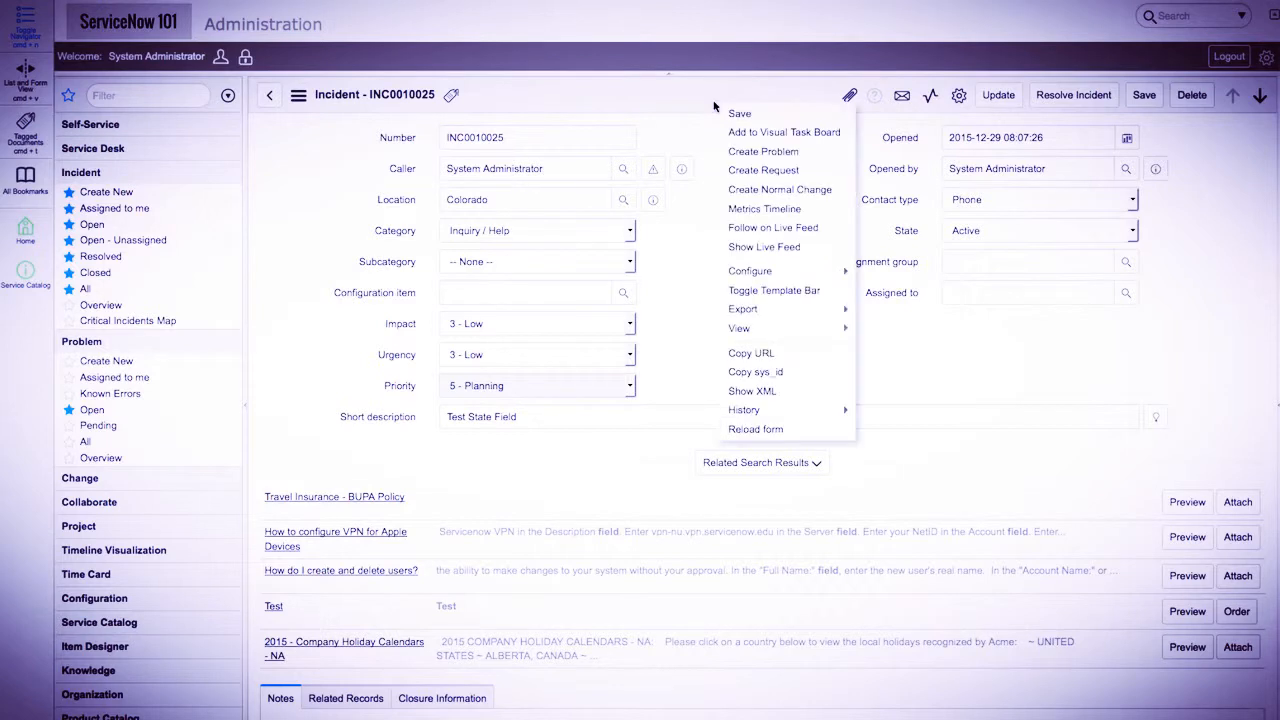
pyautogui.moveTo(791, 276)
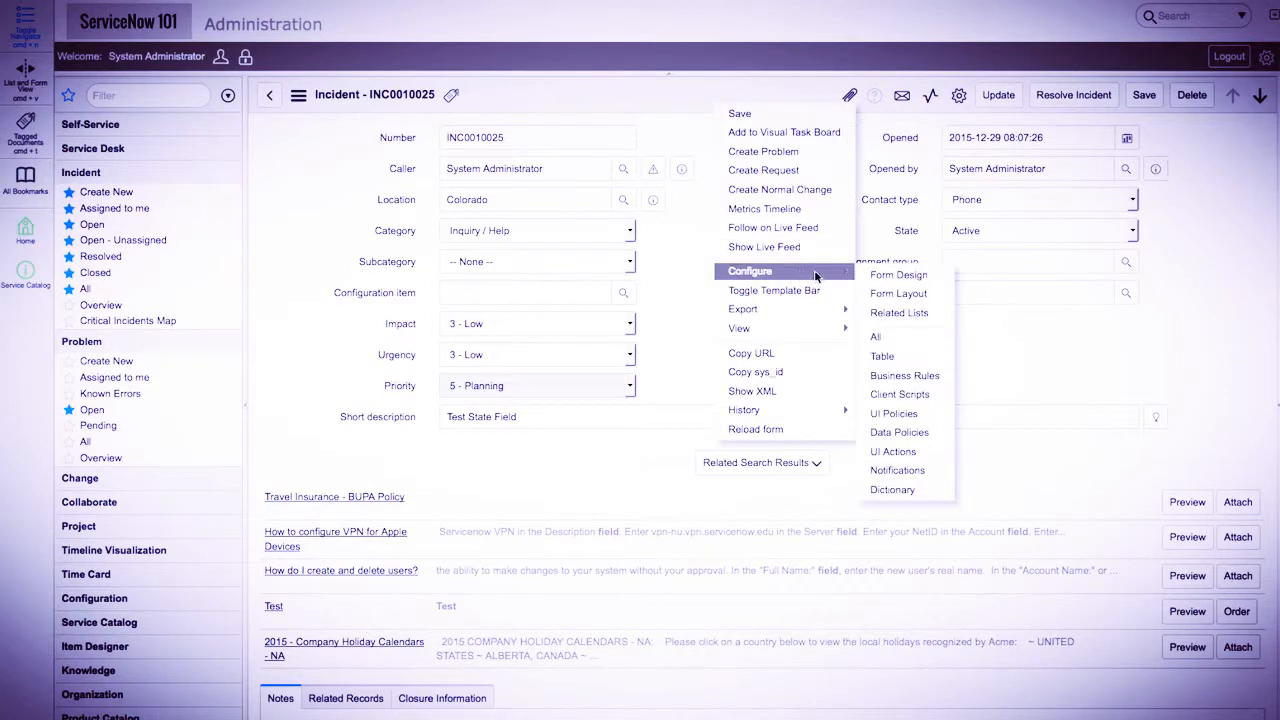
pyautogui.click(936, 279)
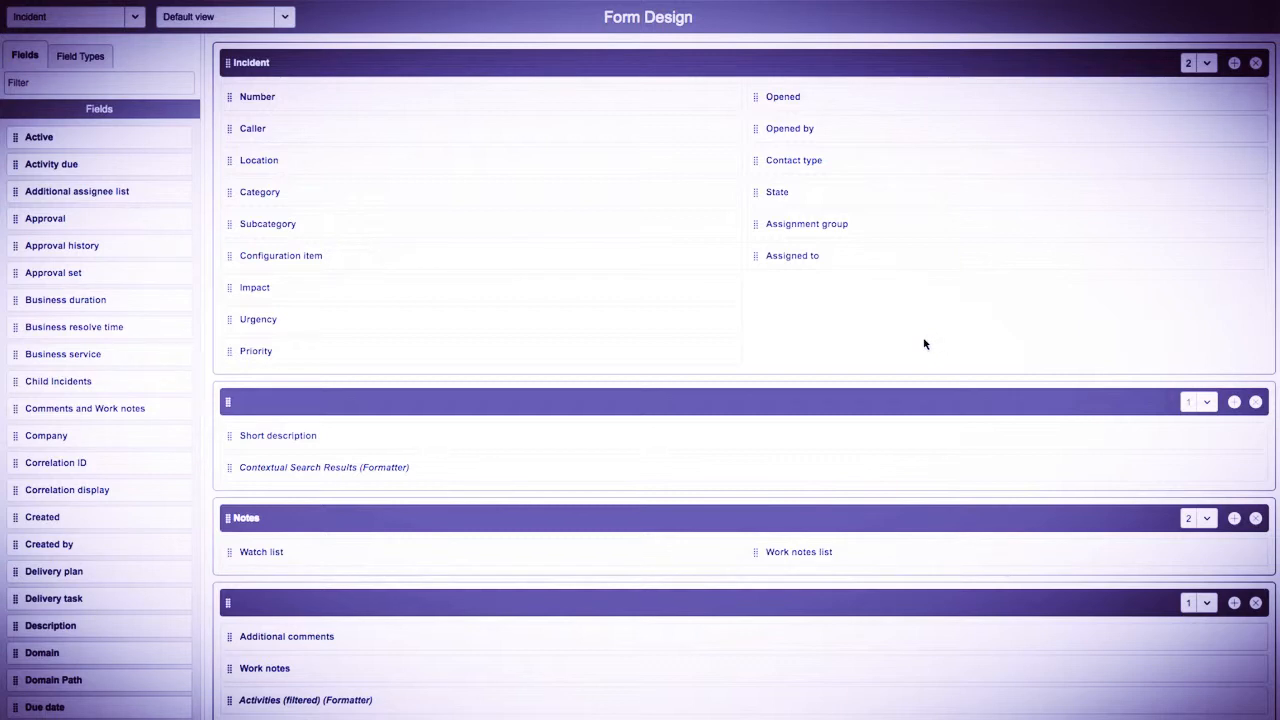
# Review the table choices, view choices and available fields for the incident form's Default view
pyautogui.click(136, 20)
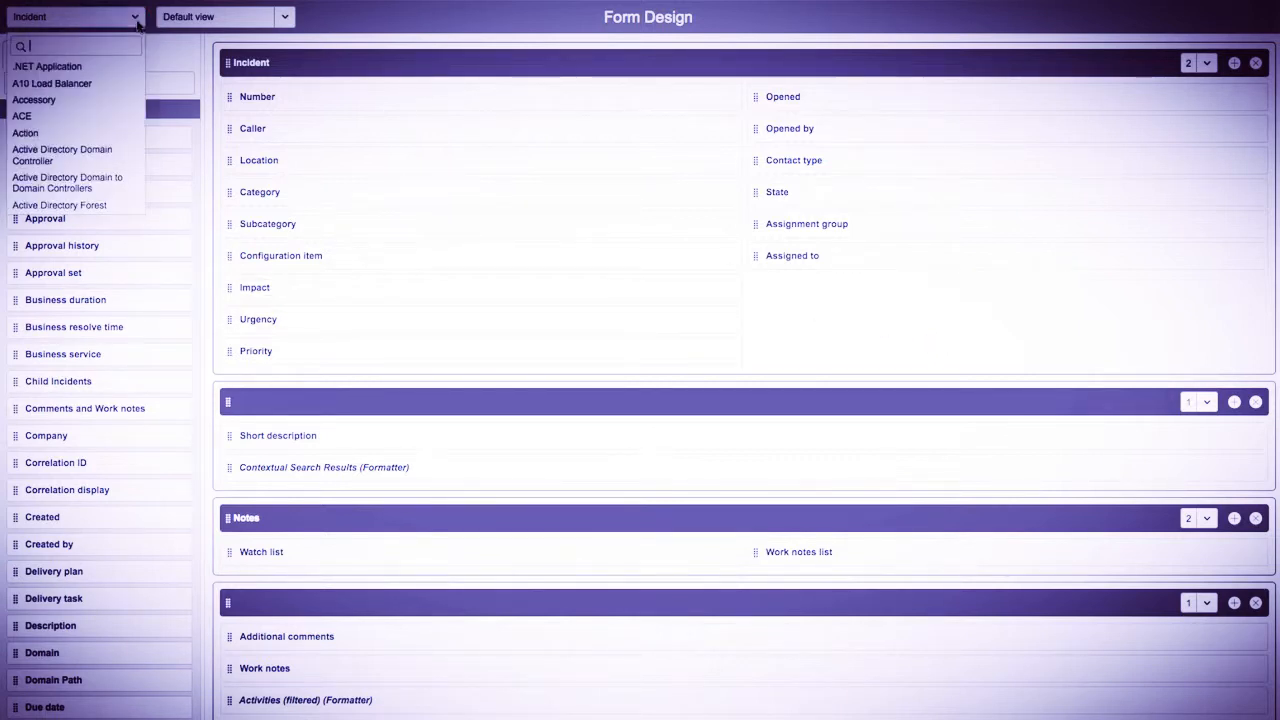
pyautogui.click(142, 30)
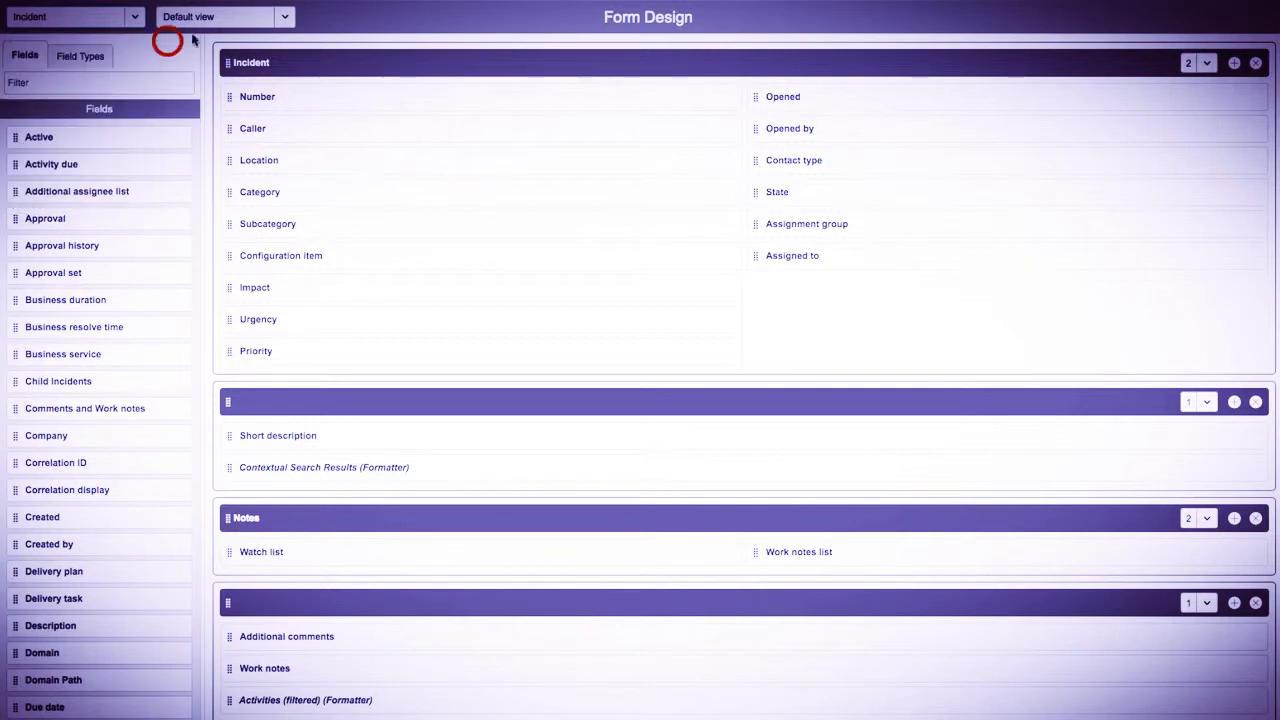
pyautogui.click(283, 18)
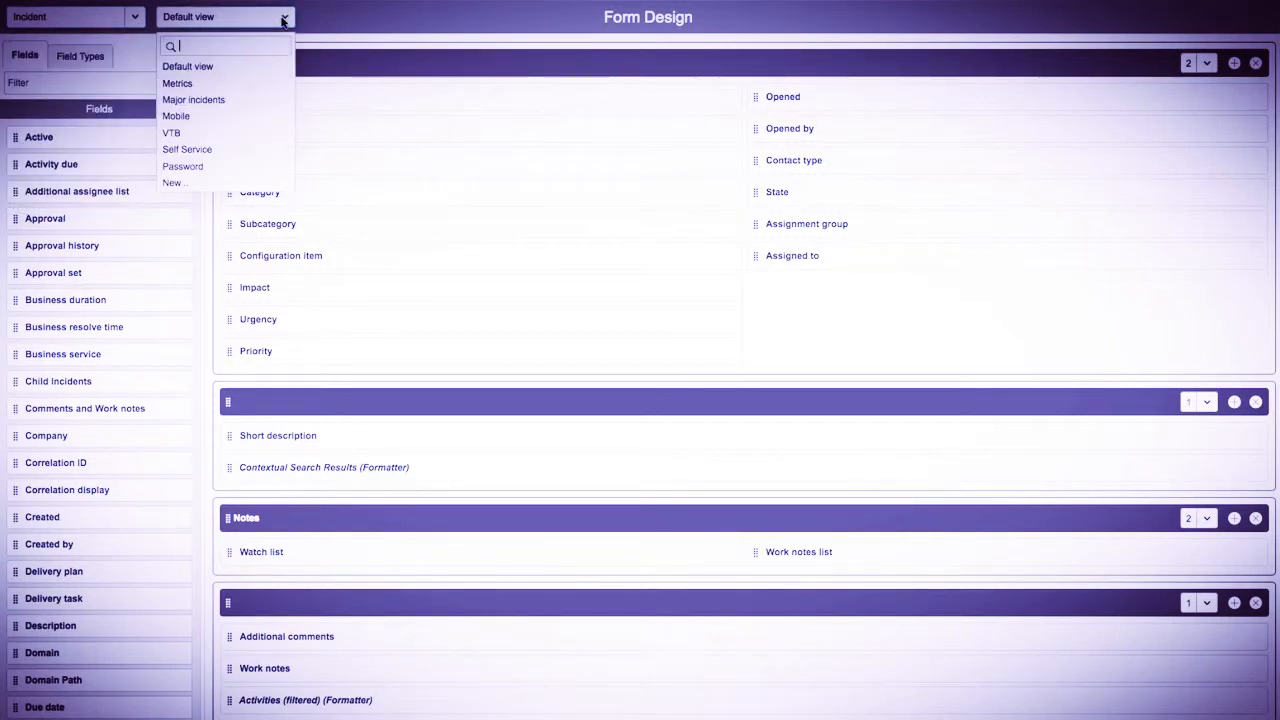
pyautogui.click(141, 50)
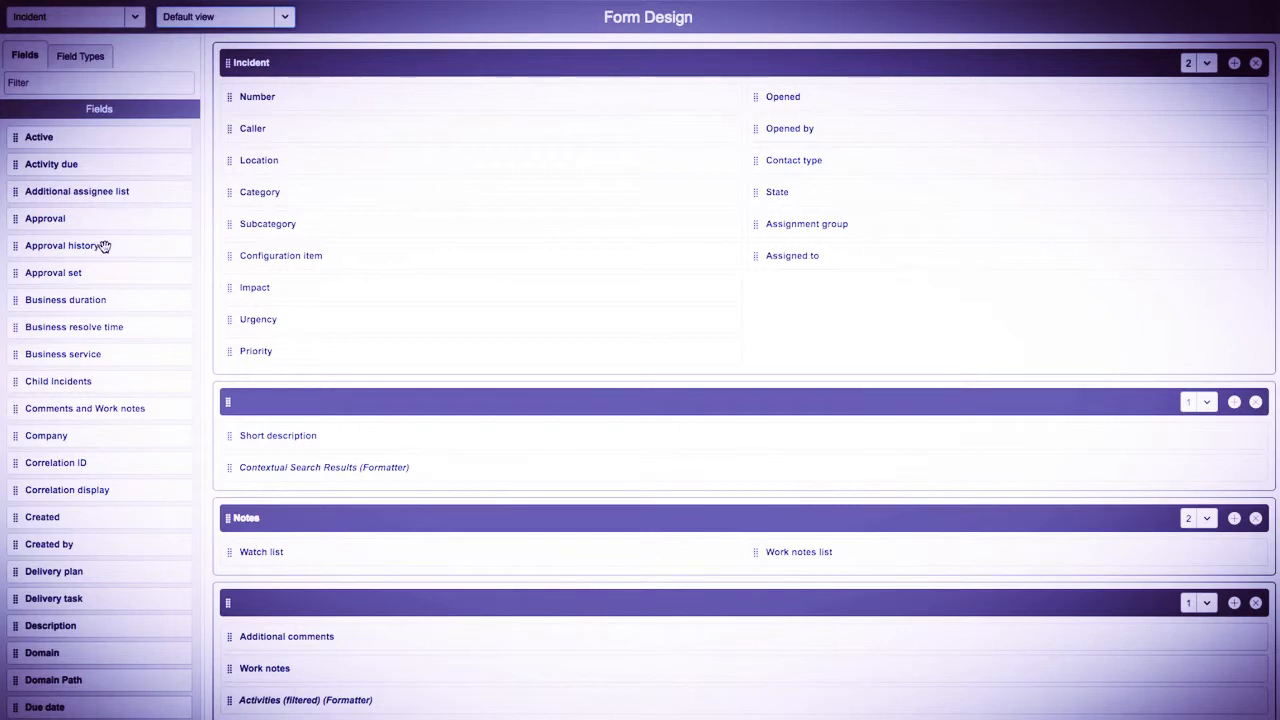
pyautogui.scroll(-5, 105, 300)
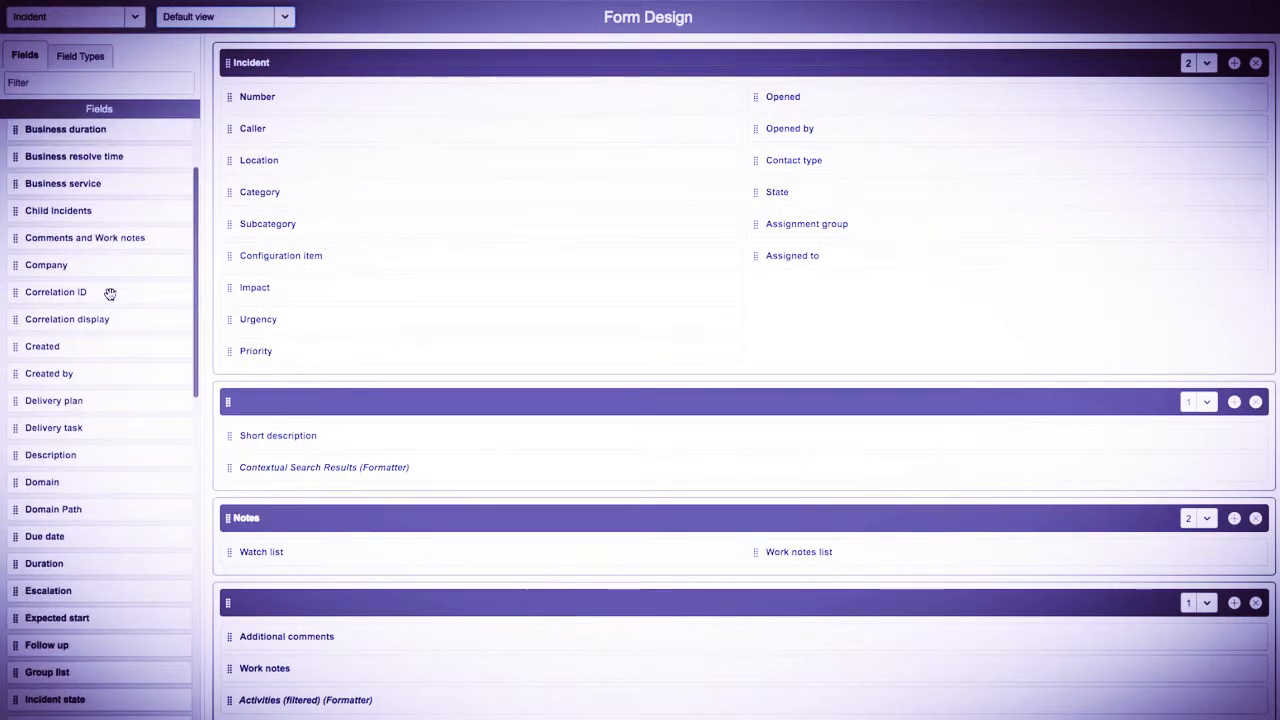
pyautogui.scroll(-1, 110, 291)
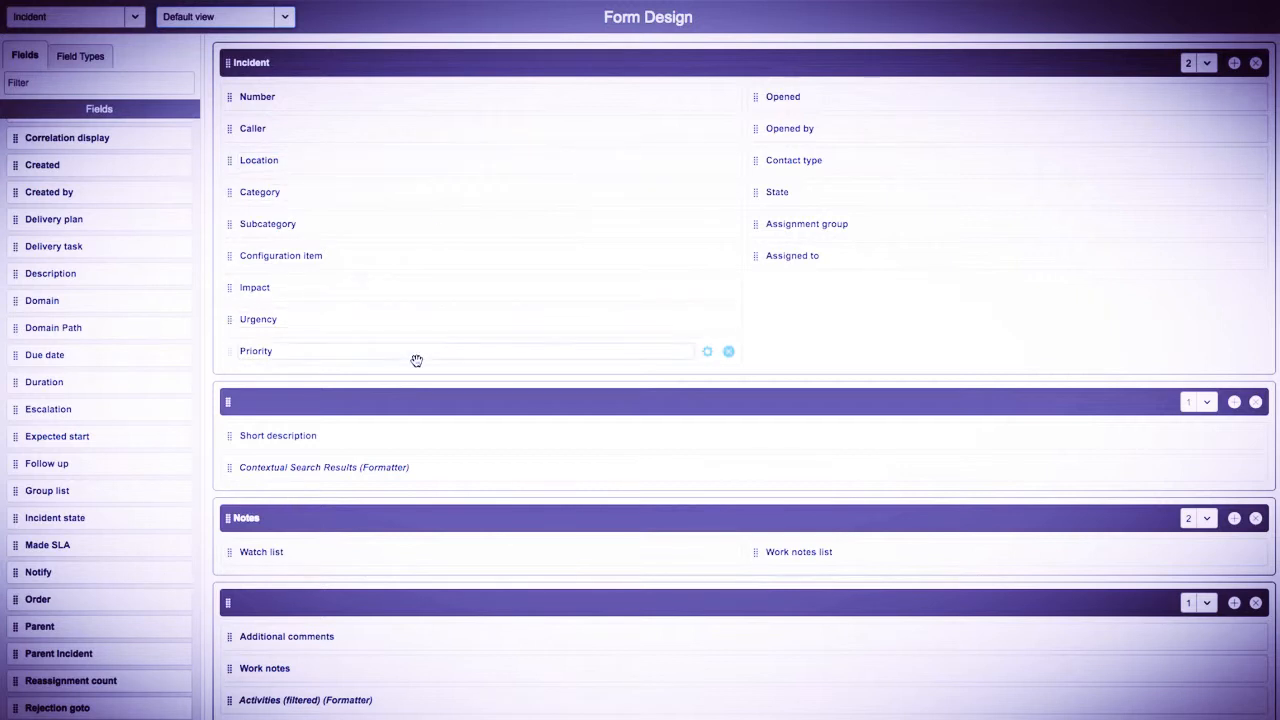
# Try moving the Priority field below Assigned to in the Incident section, then undo the move
pyautogui.moveTo(424, 360); pyautogui.dragTo(955, 312)
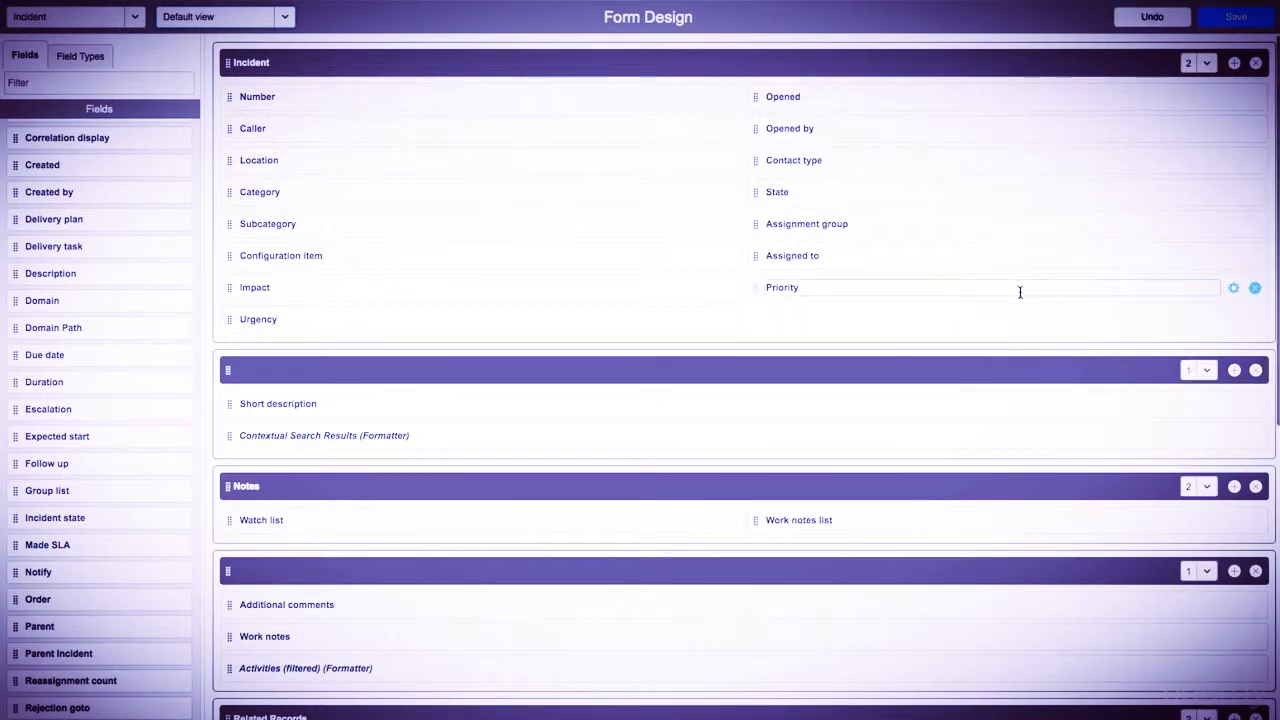
pyautogui.click(1156, 18)
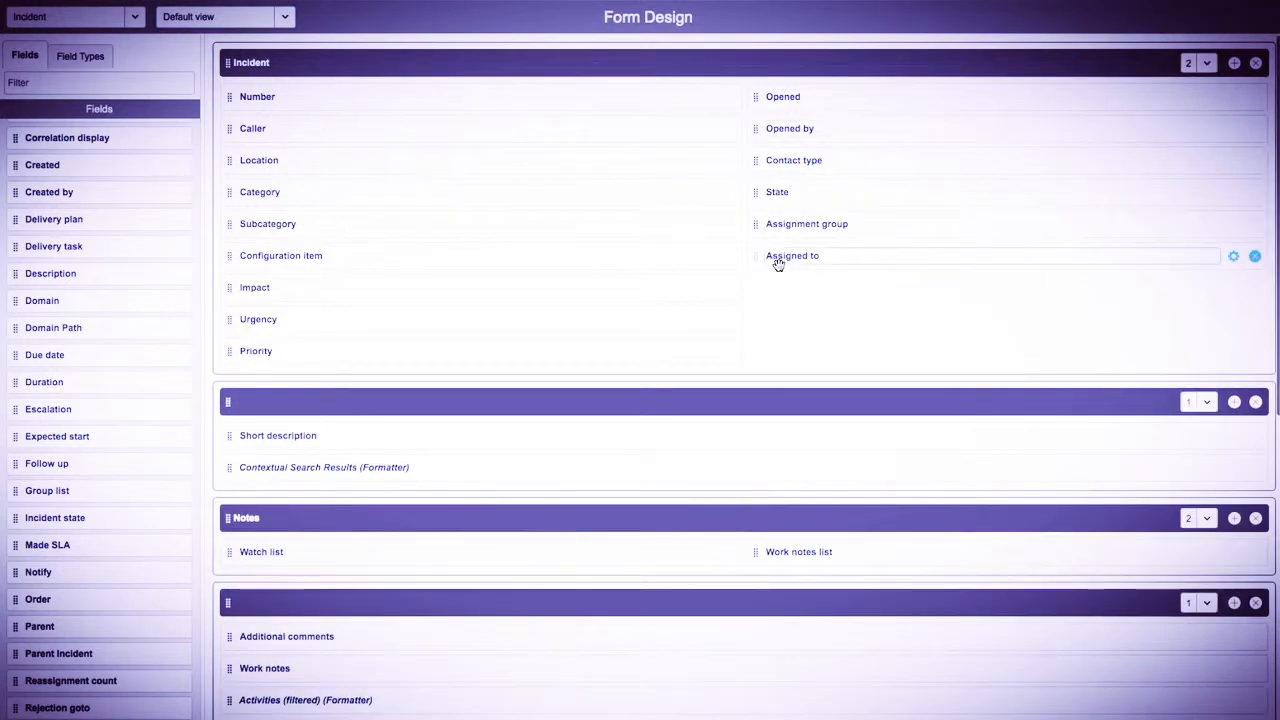
# Open the Priority field's label for editing in the Incident section, then leave it without changes
pyautogui.click(549, 352)
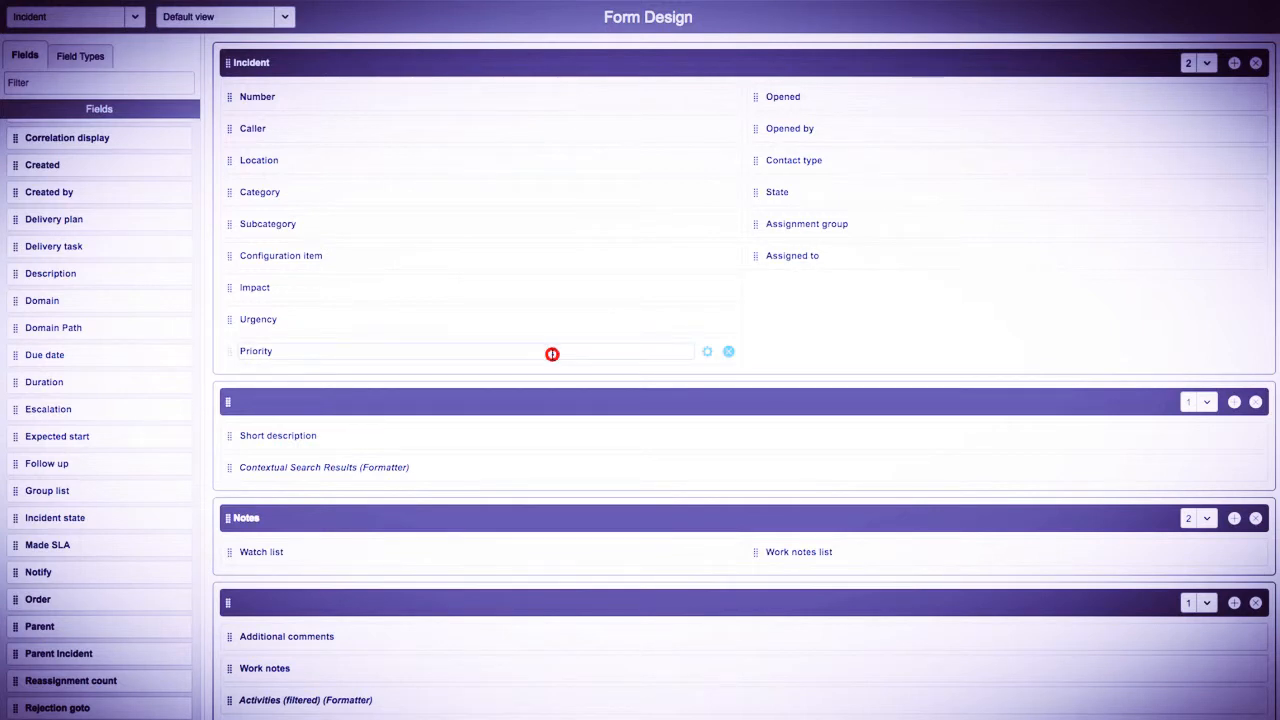
pyautogui.doubleClick(254, 351)
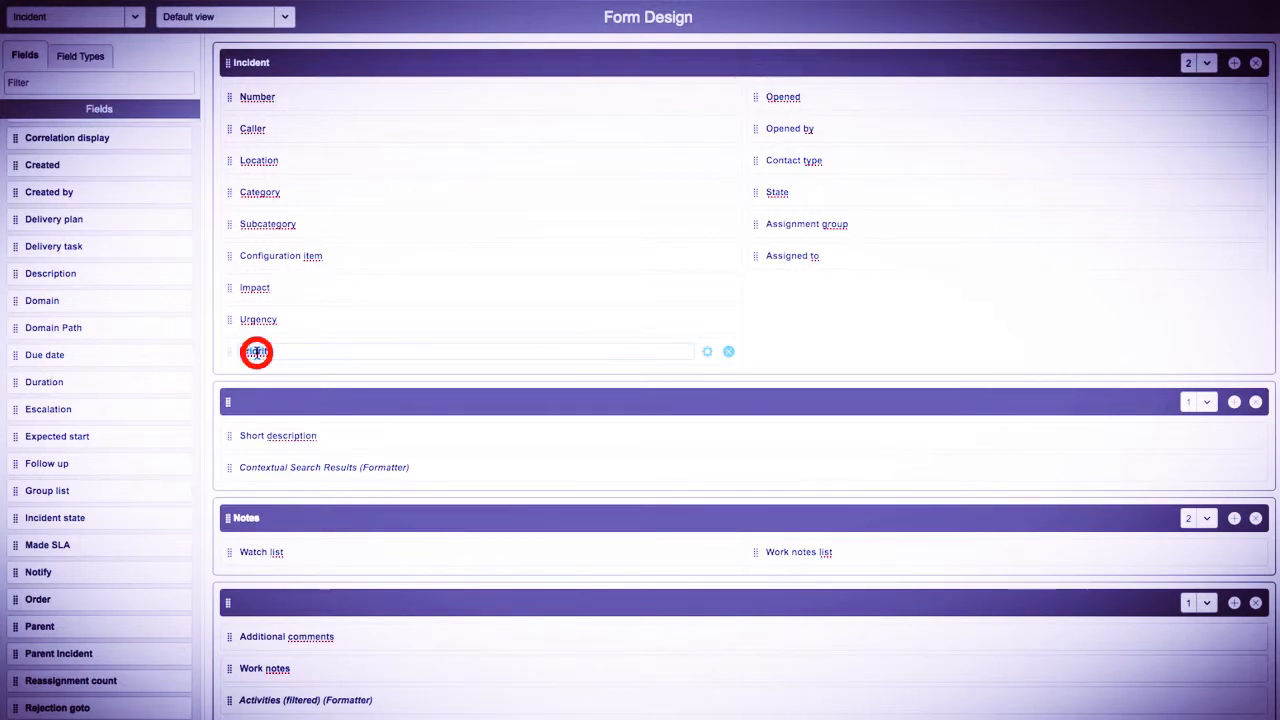
pyautogui.click(875, 353)
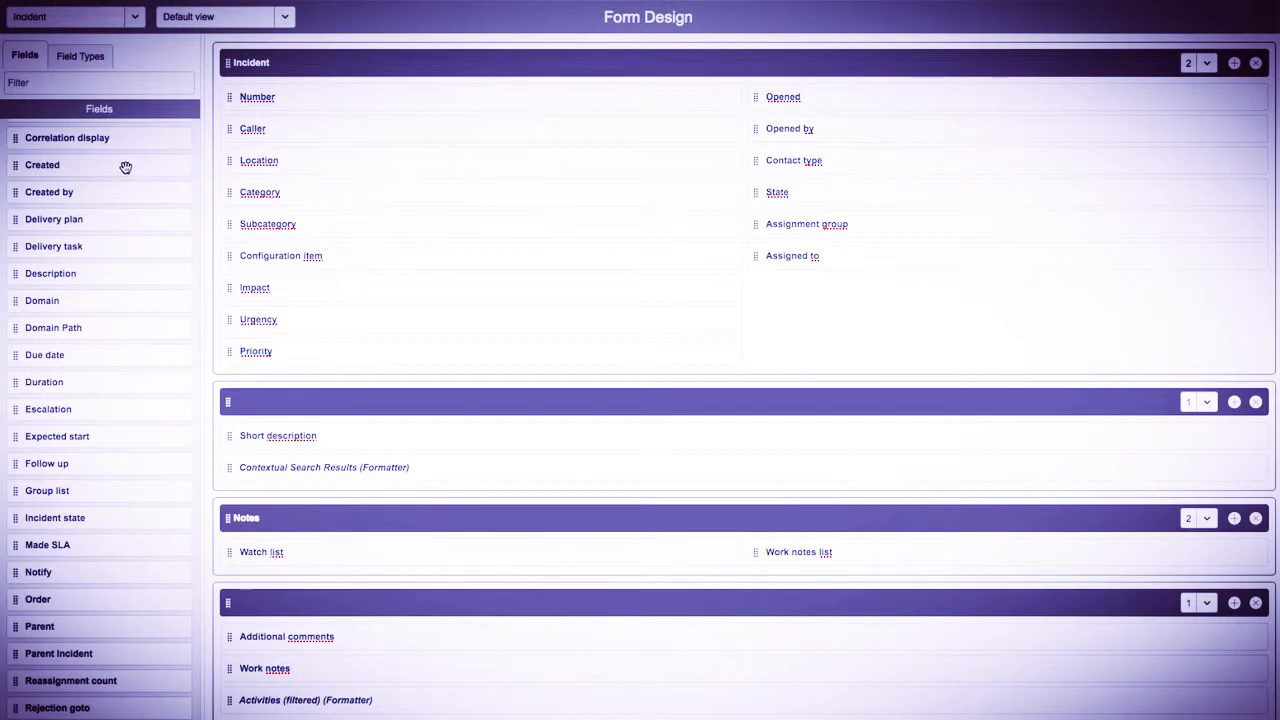
# Show the field types available for adding new fields to the incident form
pyautogui.click(50, 84)
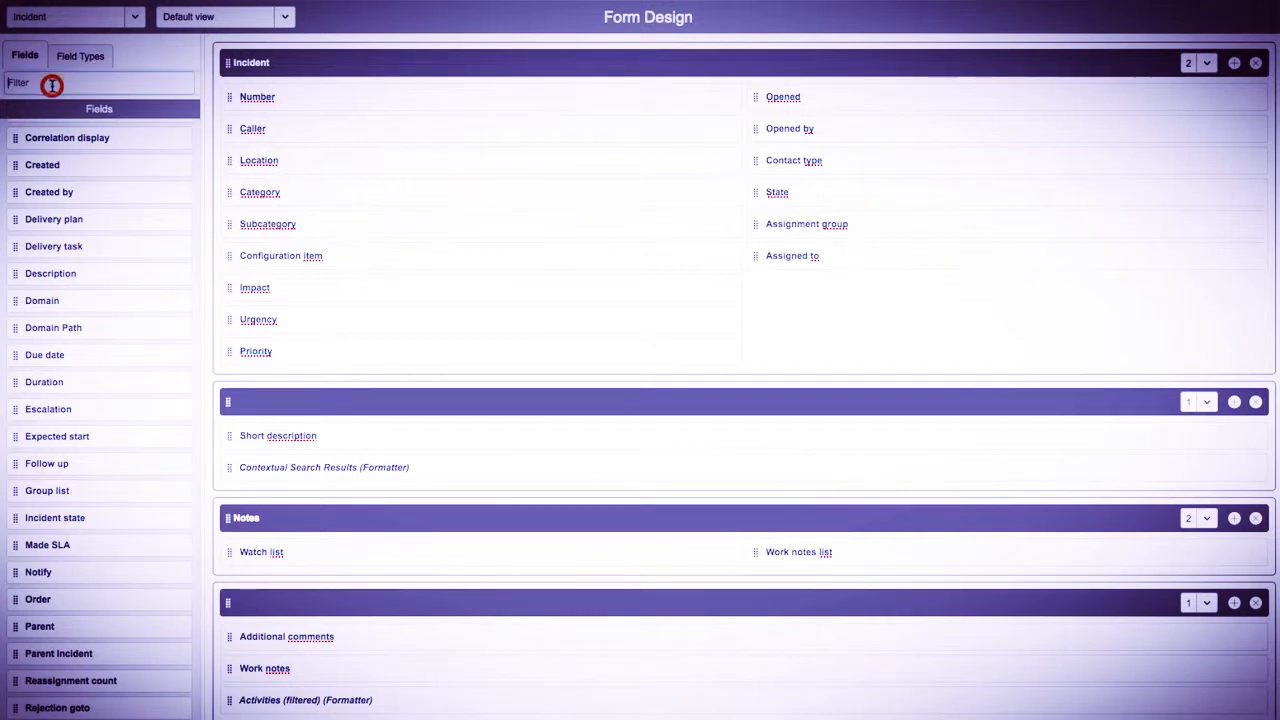
pyautogui.click(64, 60)
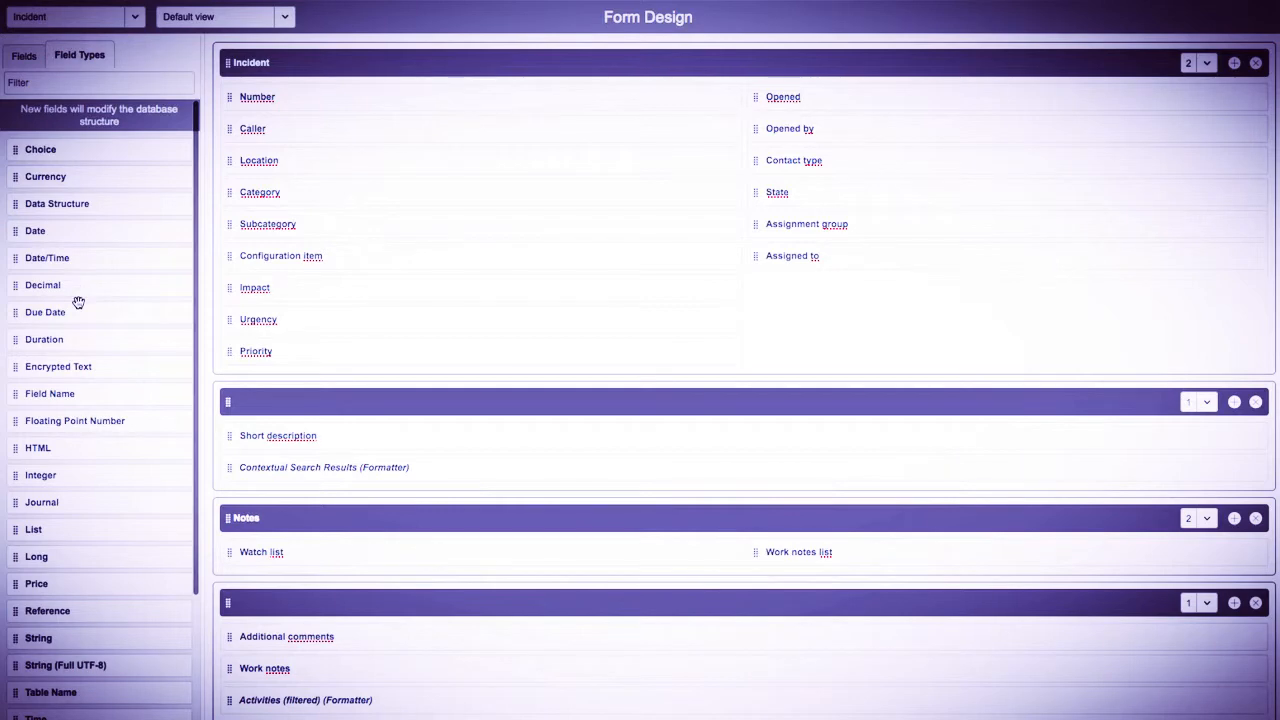